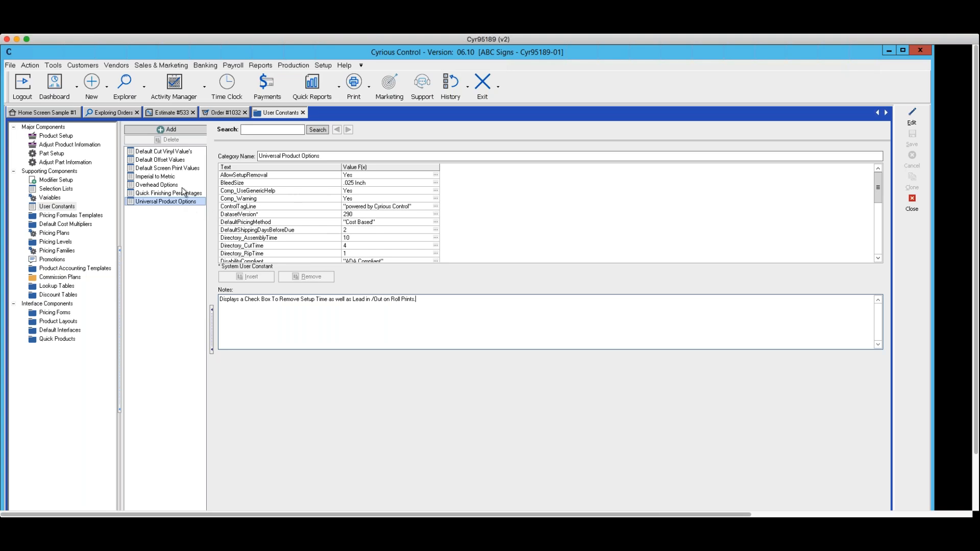
Step: Review the Universal Product Options category in the user constants and close the user constants window
{"action": "left_click", "coordinate": [324, 66]}
{"action": "mouse_move", "coordinate": [336, 167]}
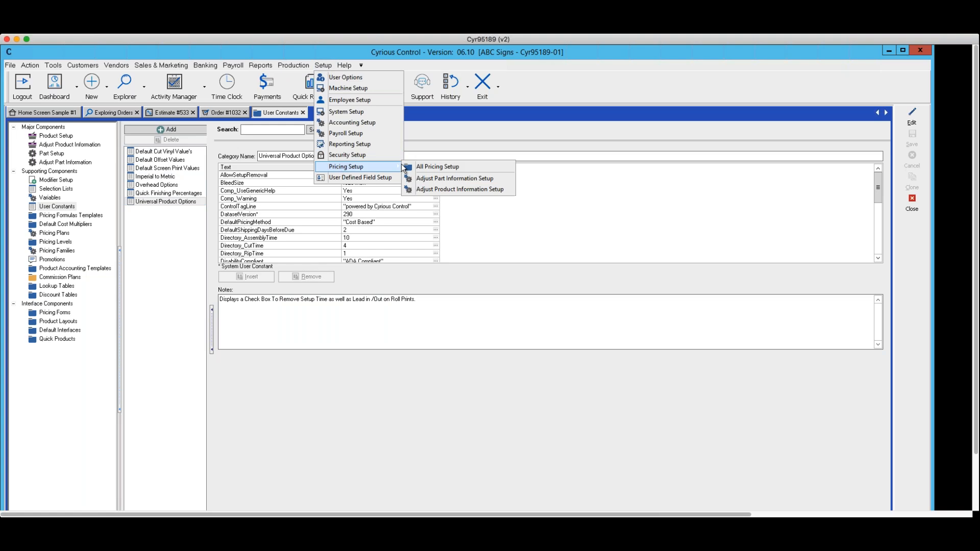
{"action": "left_click", "coordinate": [524, 243]}
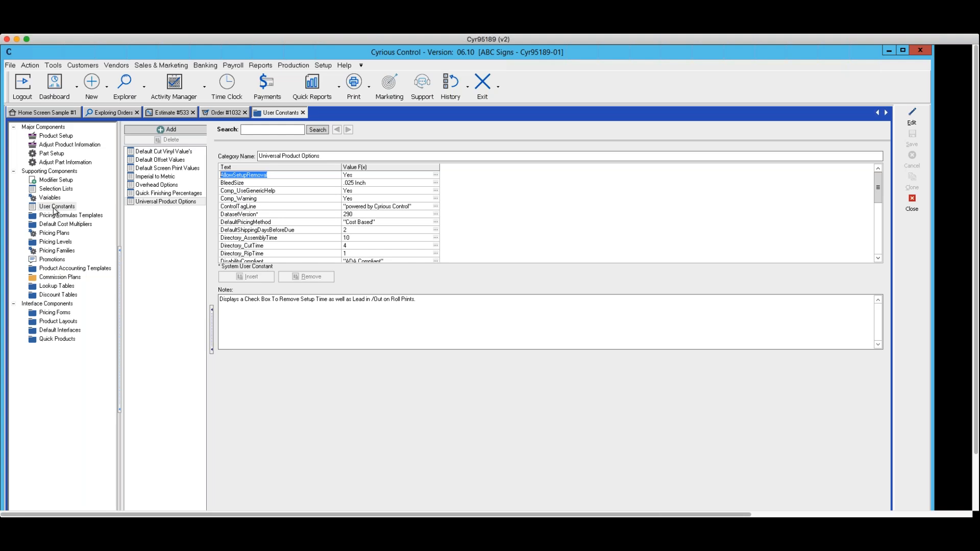
{"action": "left_click", "coordinate": [153, 201]}
{"action": "left_click", "coordinate": [912, 202]}
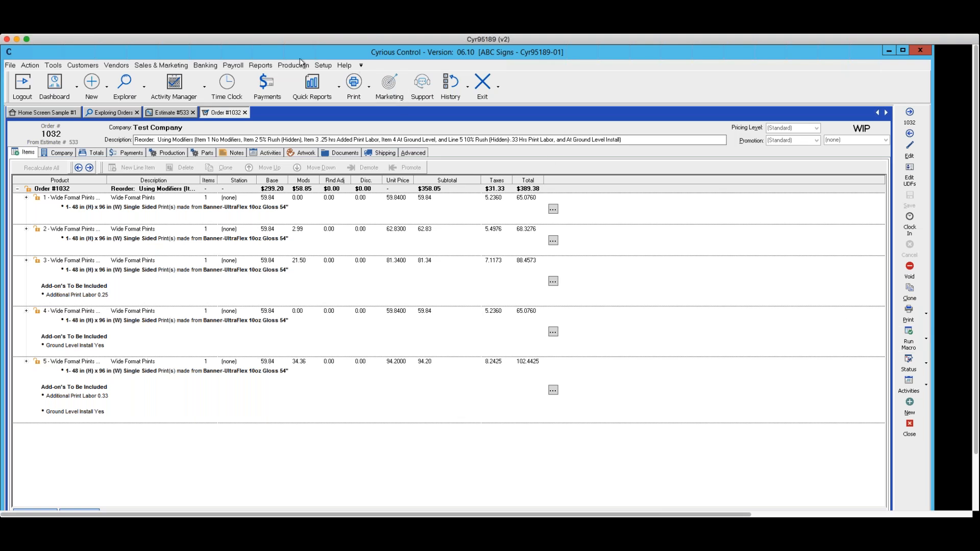
Step: Open the modifier setup within the pricing setup and expand the Additional Labors, General and Installation categories
{"action": "left_click", "coordinate": [324, 68]}
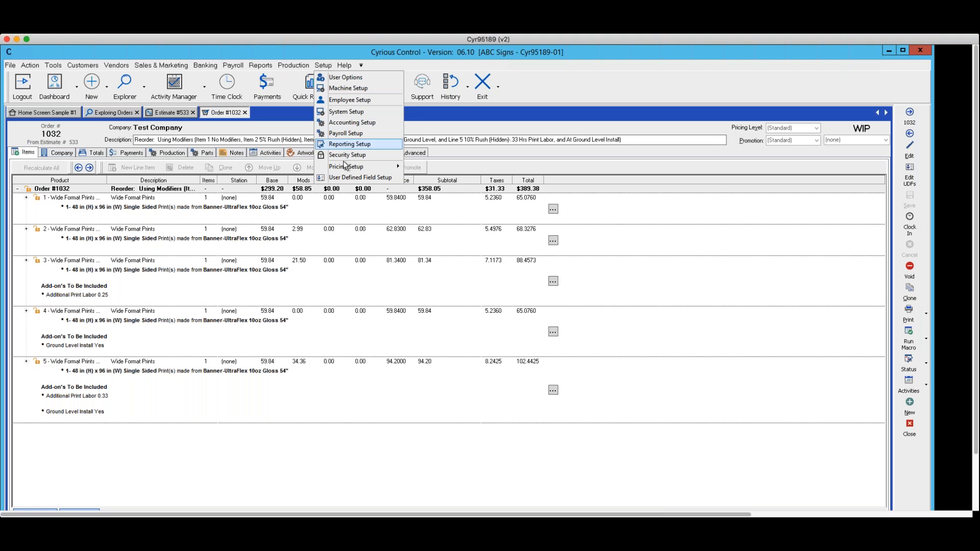
{"action": "mouse_move", "coordinate": [343, 168]}
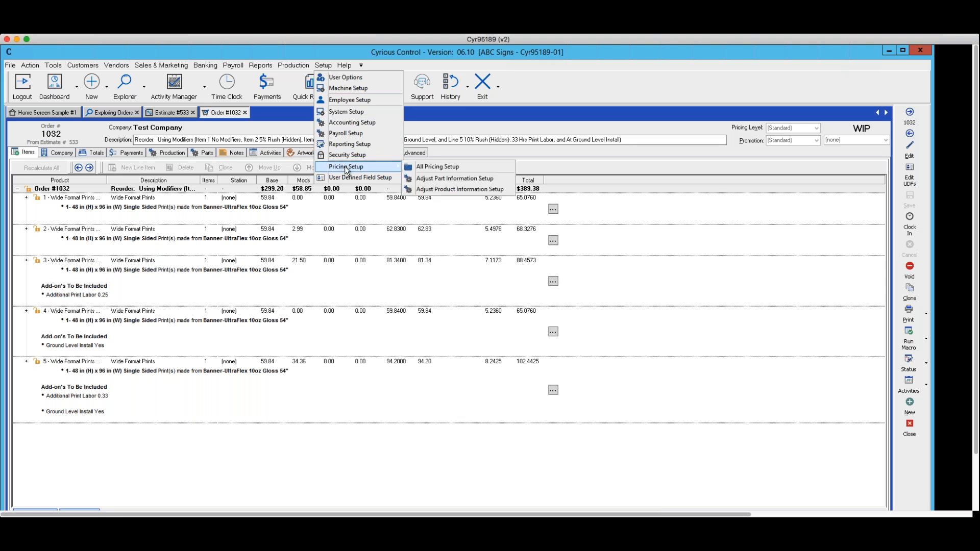
{"action": "left_click", "coordinate": [437, 166]}
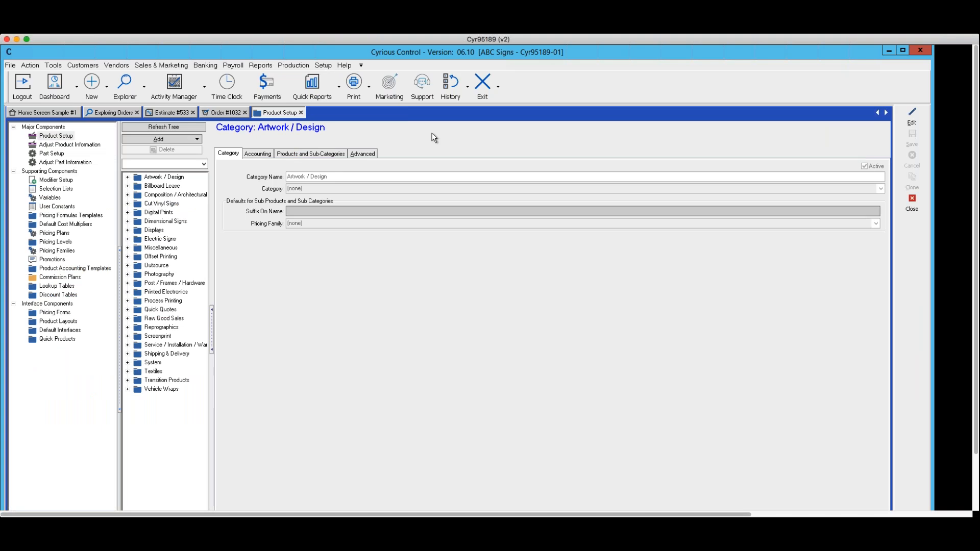
{"action": "left_click", "coordinate": [55, 180]}
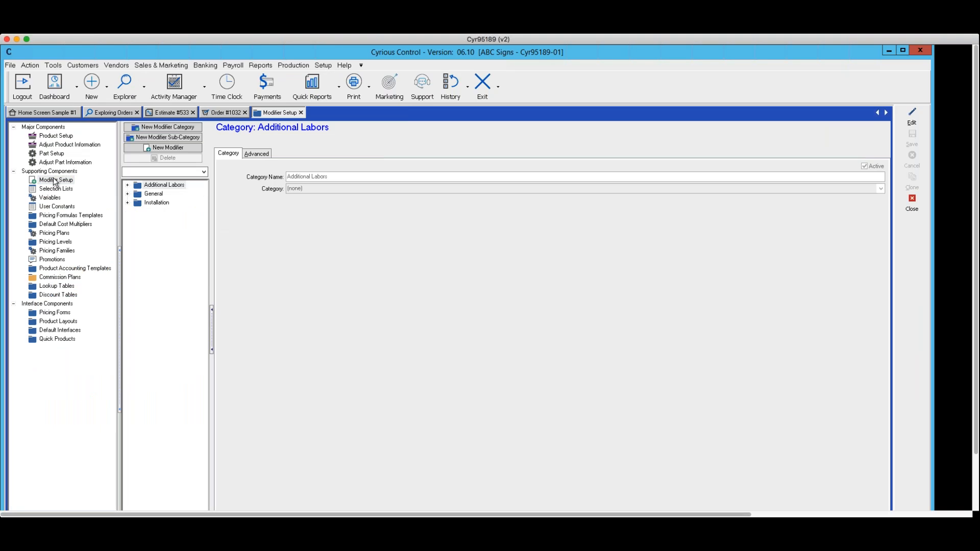
{"action": "double_click", "coordinate": [135, 184]}
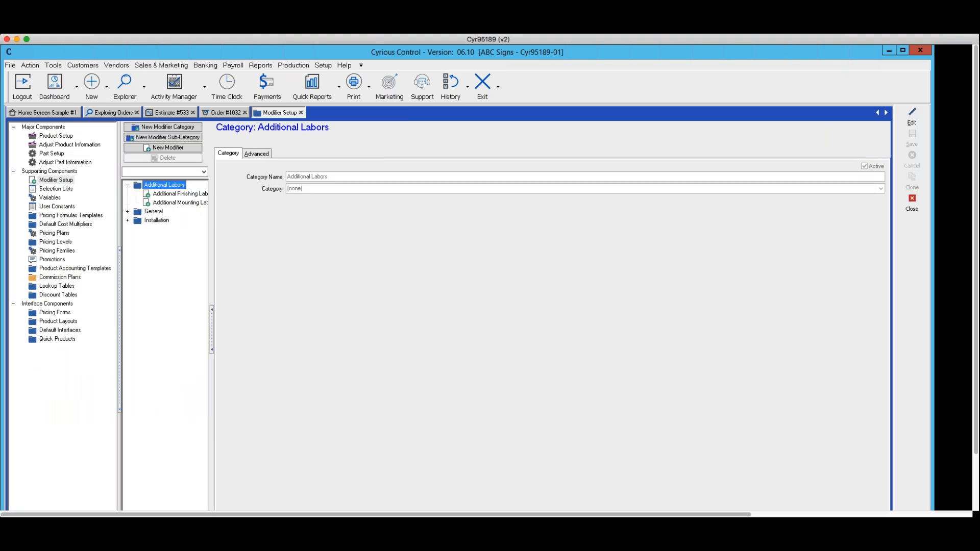
{"action": "left_click", "coordinate": [128, 211]}
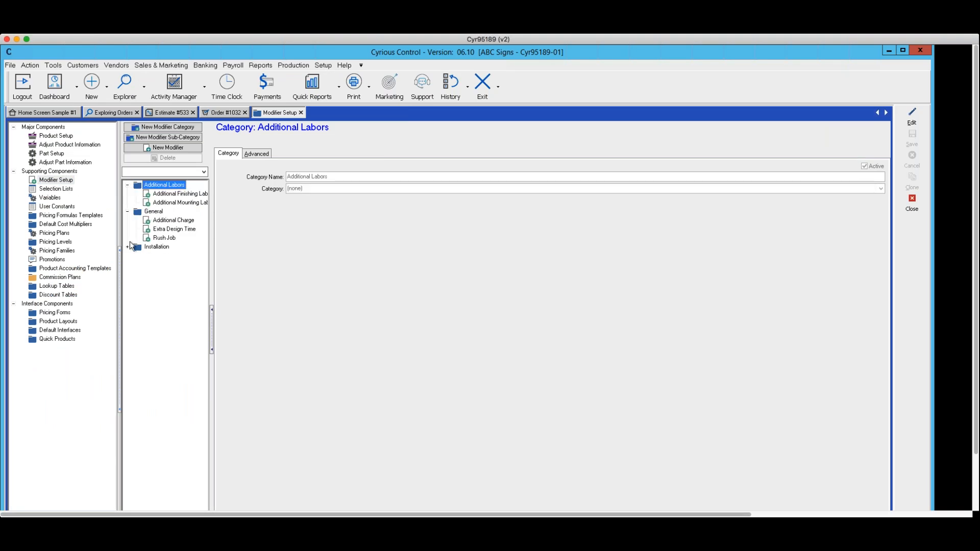
{"action": "left_click", "coordinate": [128, 247]}
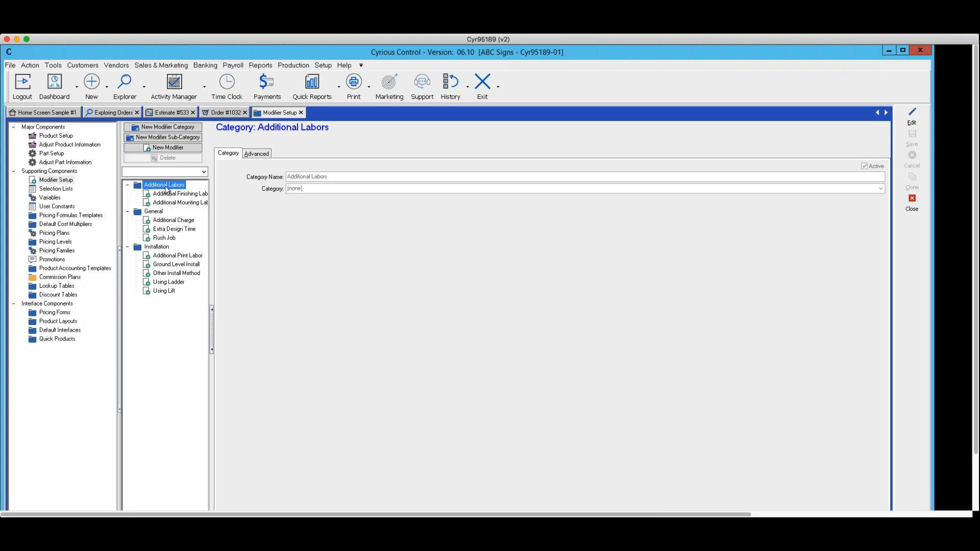
Step: Start a new modifier under Additional Labors and try linking the Edge Prints, Mounting and Wide Format Prints products to it
{"action": "left_click", "coordinate": [157, 151]}
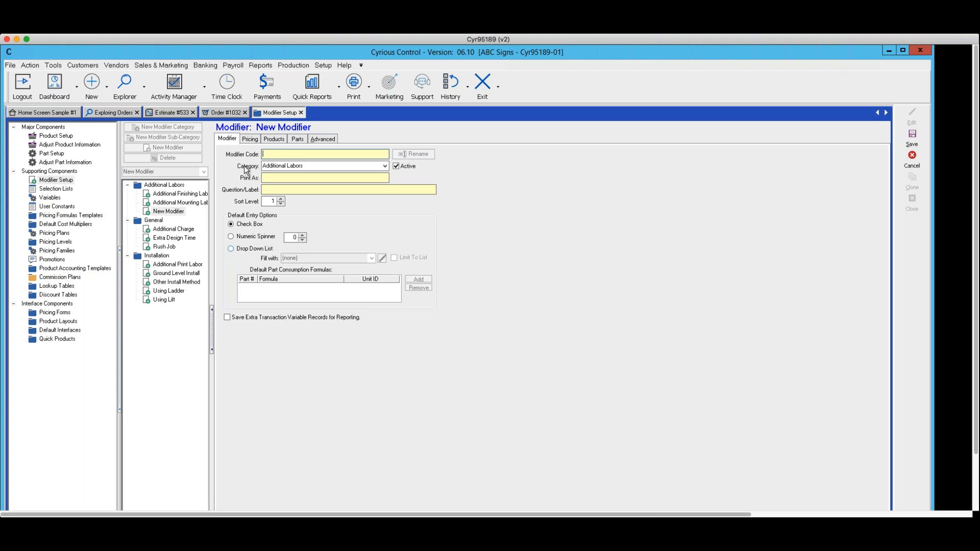
{"action": "left_click", "coordinate": [251, 140]}
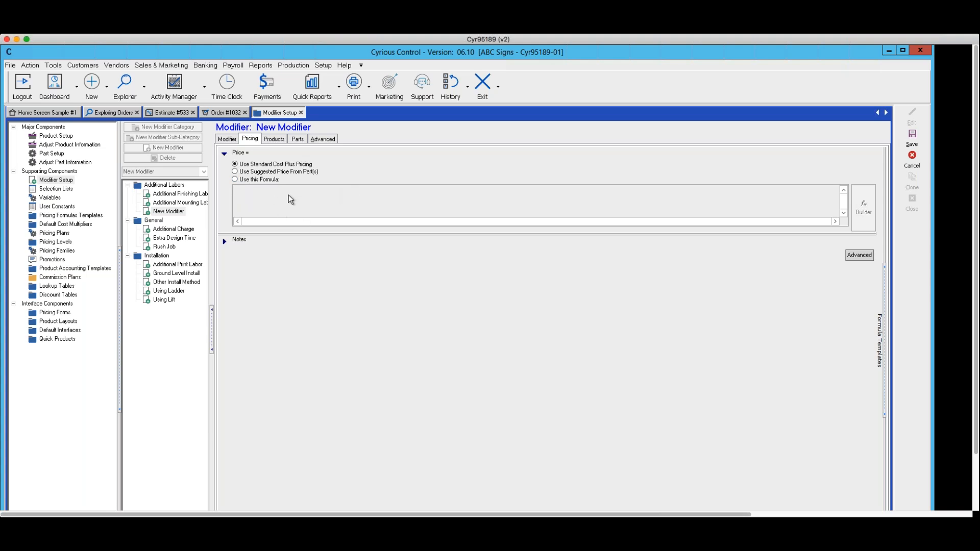
{"action": "left_click", "coordinate": [274, 140]}
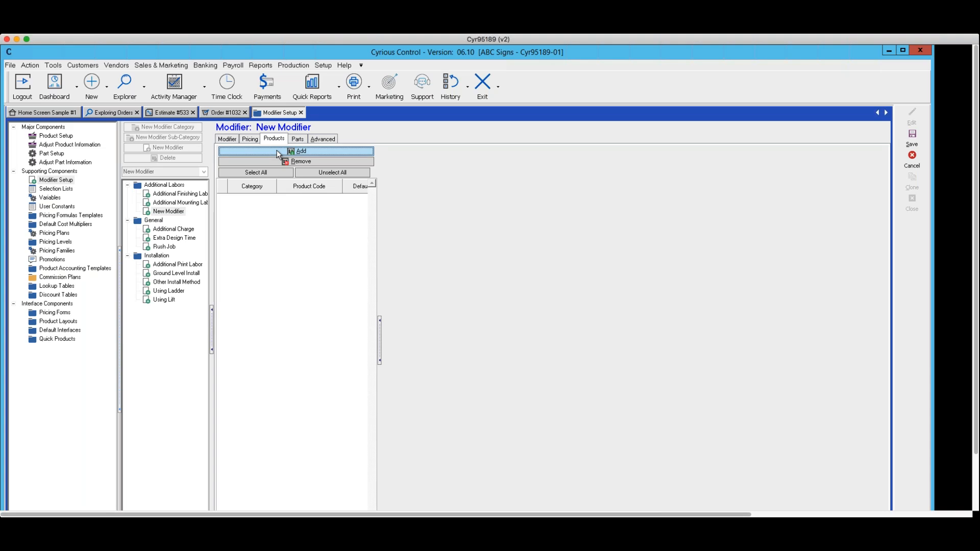
{"action": "left_click", "coordinate": [277, 150]}
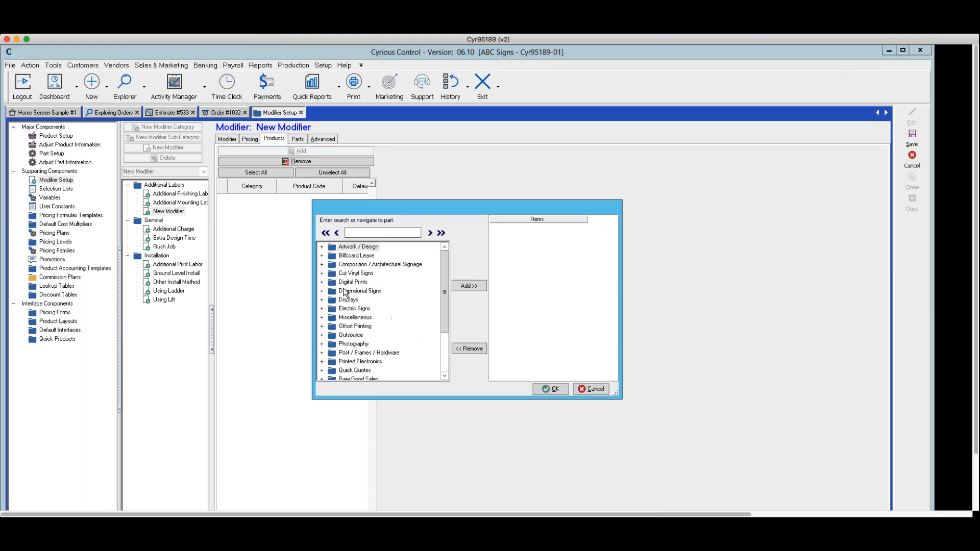
{"action": "left_click", "coordinate": [321, 281]}
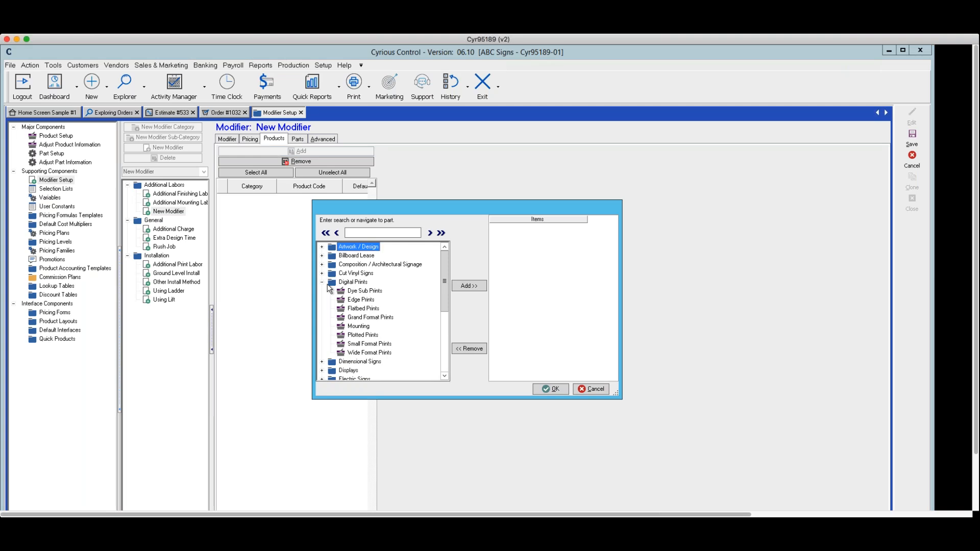
{"action": "left_click", "coordinate": [358, 300]}
{"action": "left_click", "coordinate": [465, 287]}
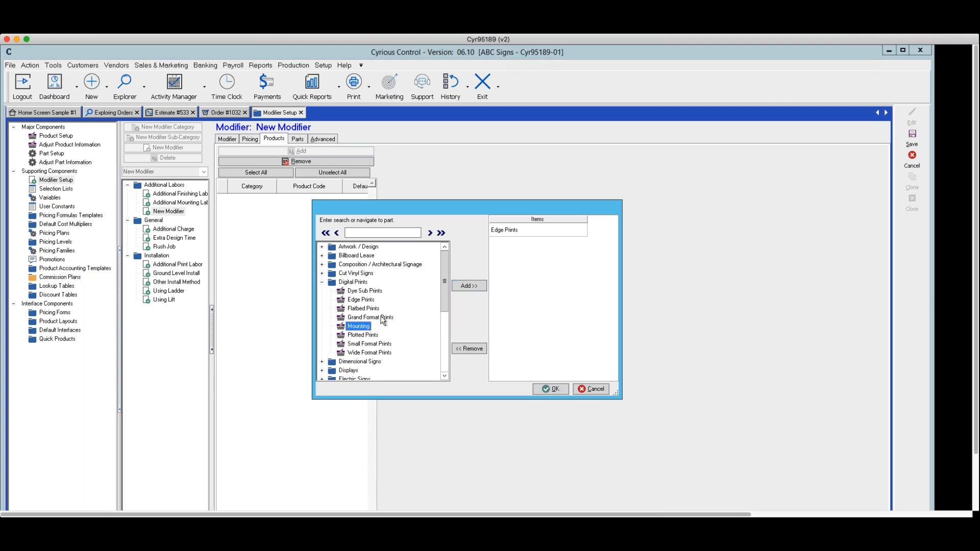
{"action": "left_click", "coordinate": [469, 285]}
{"action": "left_click", "coordinate": [364, 352]}
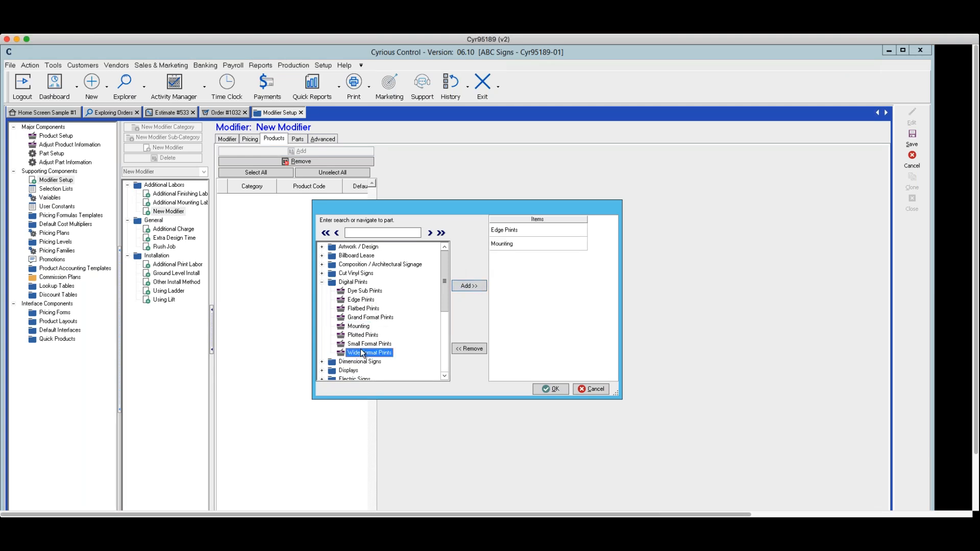
{"action": "left_click", "coordinate": [453, 282]}
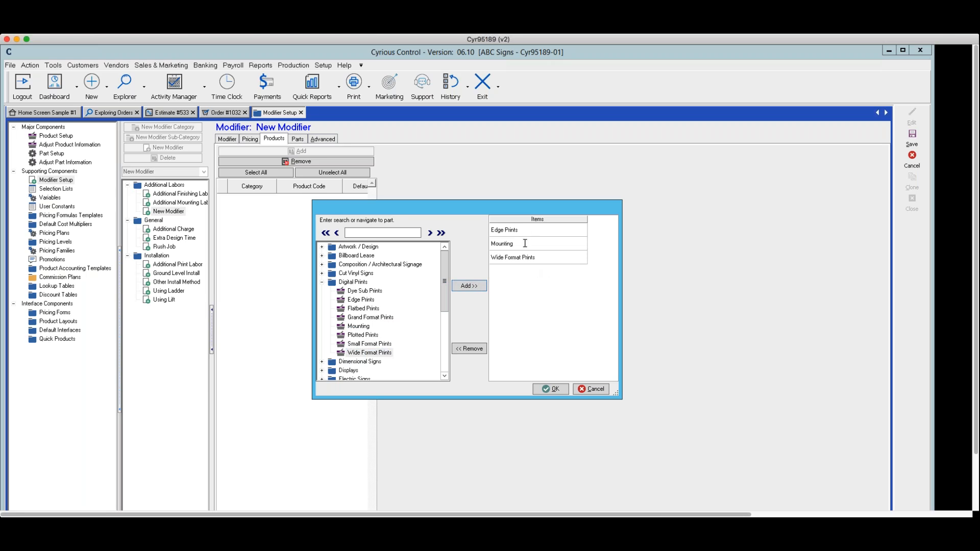
{"action": "left_click", "coordinate": [590, 390]}
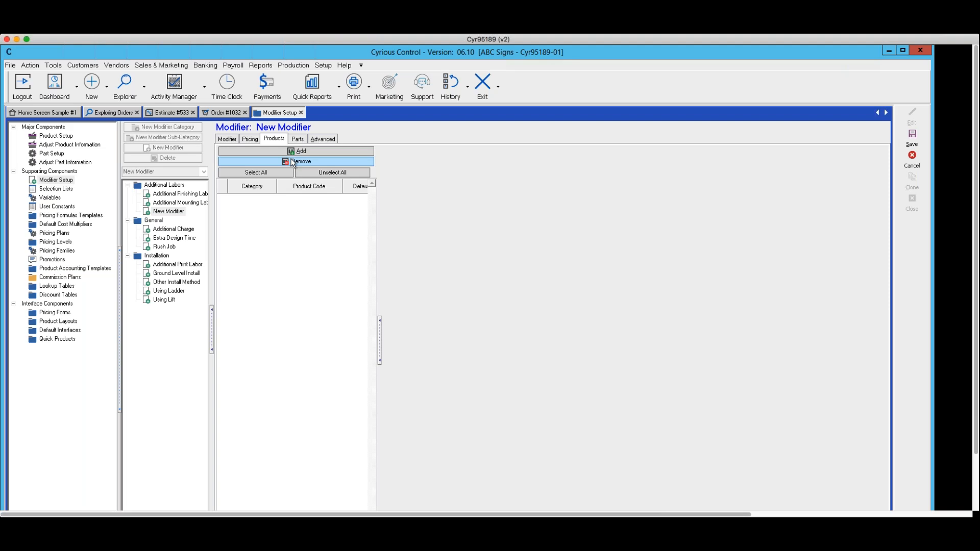
Step: Try linking the Installation Labor part from Service / Install Labors to the new modifier
{"action": "left_click", "coordinate": [297, 139]}
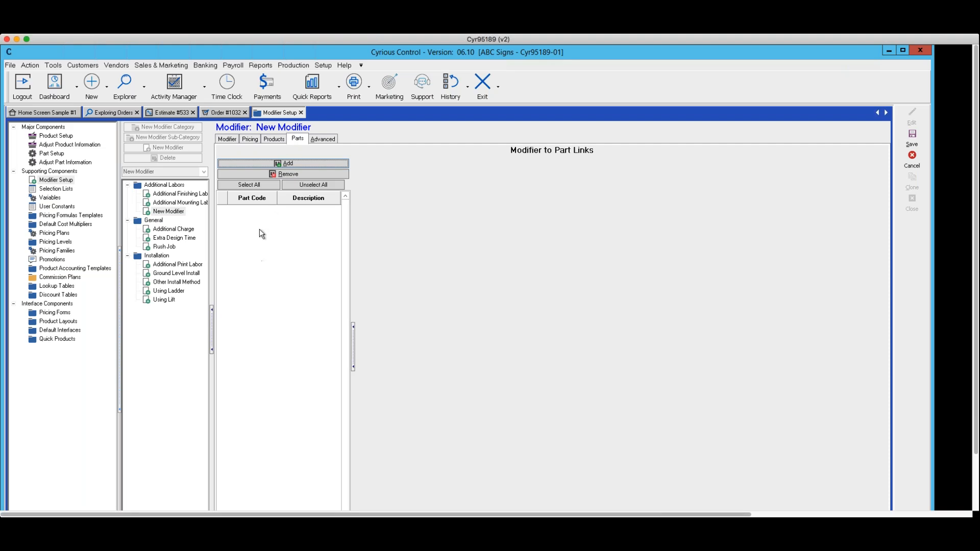
{"action": "left_click", "coordinate": [286, 163]}
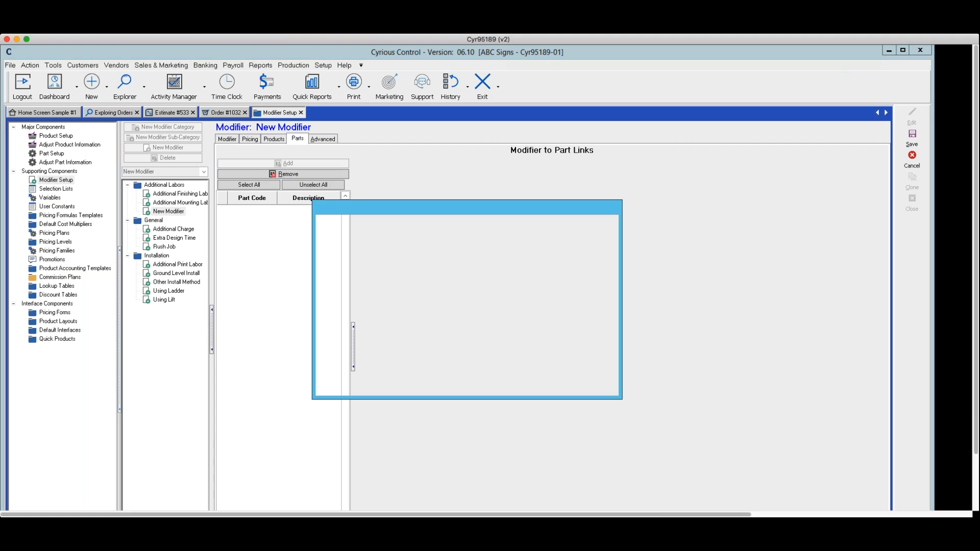
{"action": "left_click", "coordinate": [322, 264]}
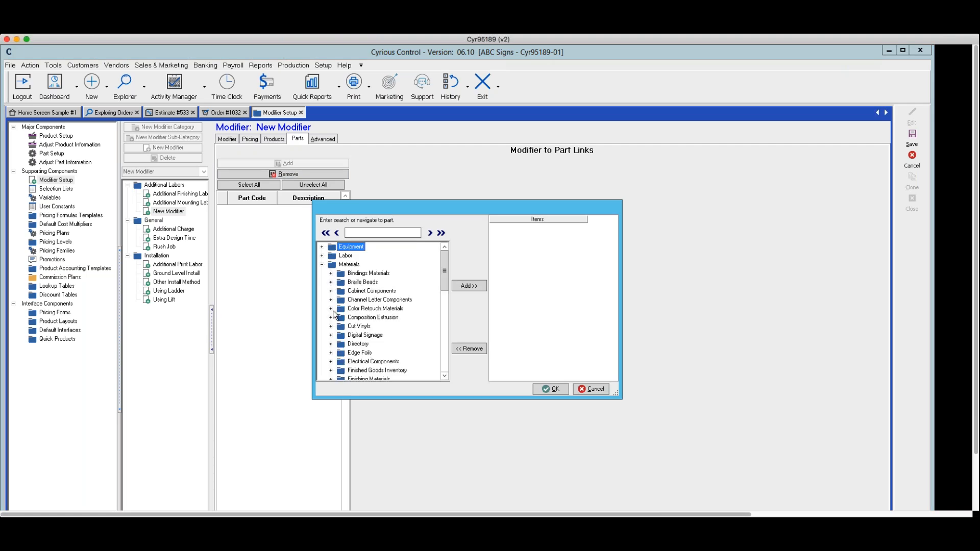
{"action": "left_click", "coordinate": [322, 256]}
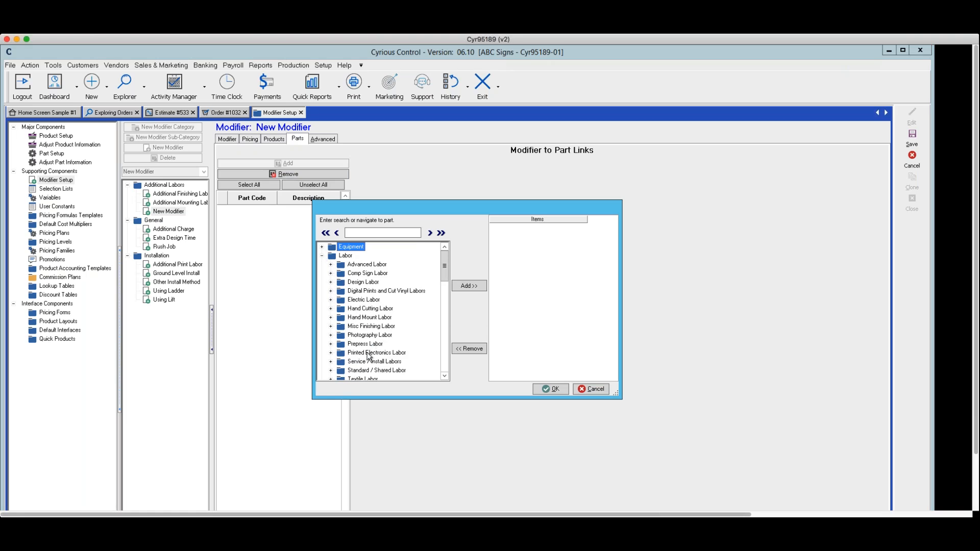
{"action": "left_click", "coordinate": [331, 362]}
{"action": "mouse_move", "coordinate": [446, 259]}
{"action": "left_mouse_down"}
{"action": "mouse_move", "coordinate": [447, 290]}
{"action": "mouse_move", "coordinate": [448, 277]}
{"action": "left_mouse_up"}
{"action": "left_click", "coordinate": [359, 291]}
{"action": "left_click", "coordinate": [466, 286]}
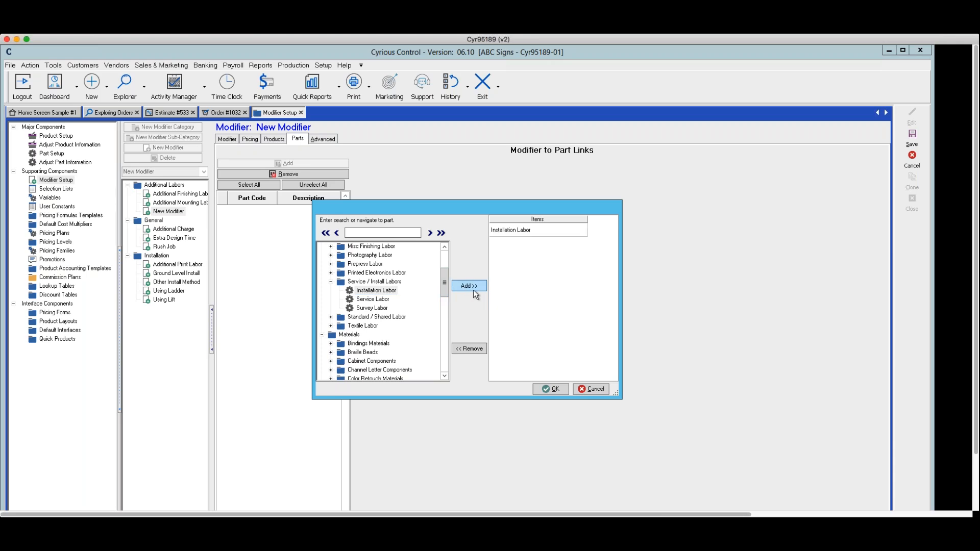
{"action": "left_click", "coordinate": [594, 389]}
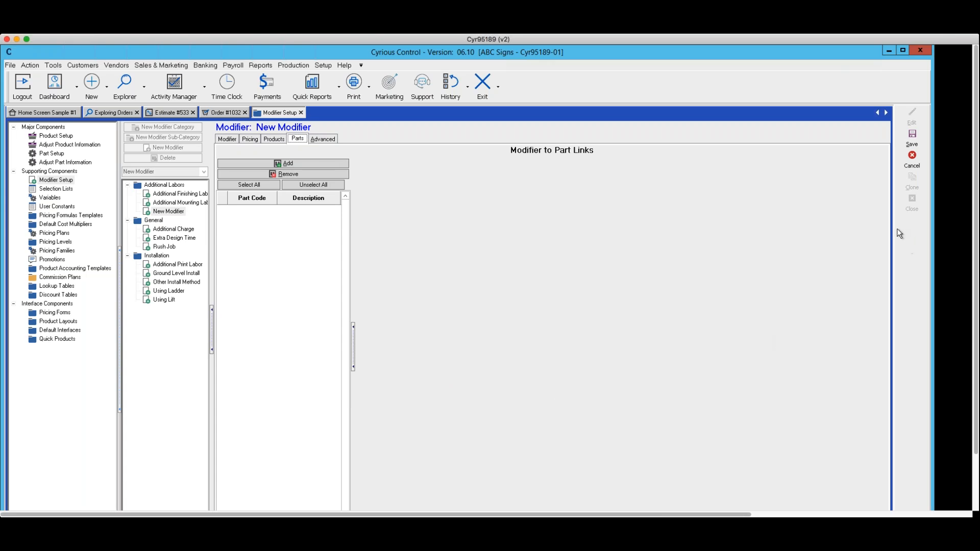
Step: Discard the unsaved new modifier and close the modifier setup
{"action": "left_click", "coordinate": [912, 159]}
{"action": "left_click", "coordinate": [608, 327]}
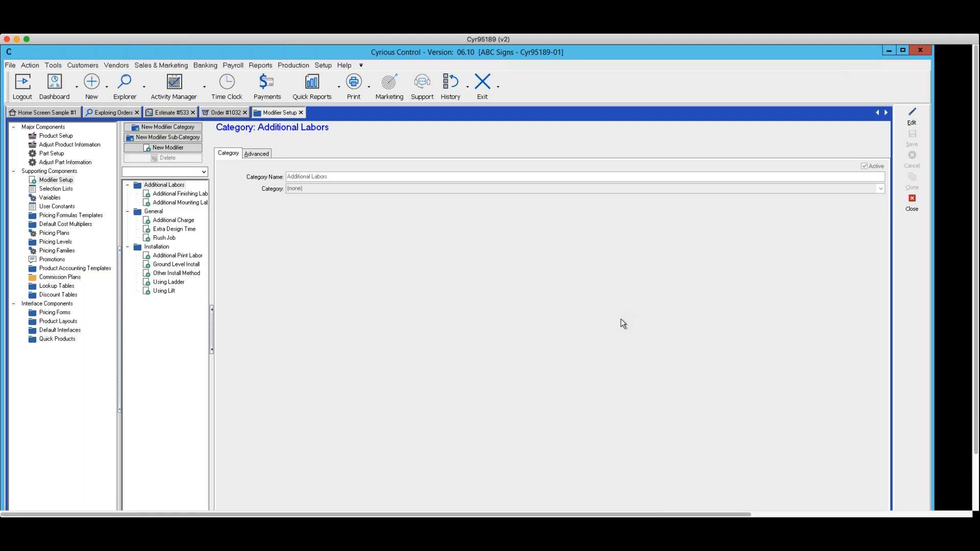
{"action": "left_click", "coordinate": [903, 204]}
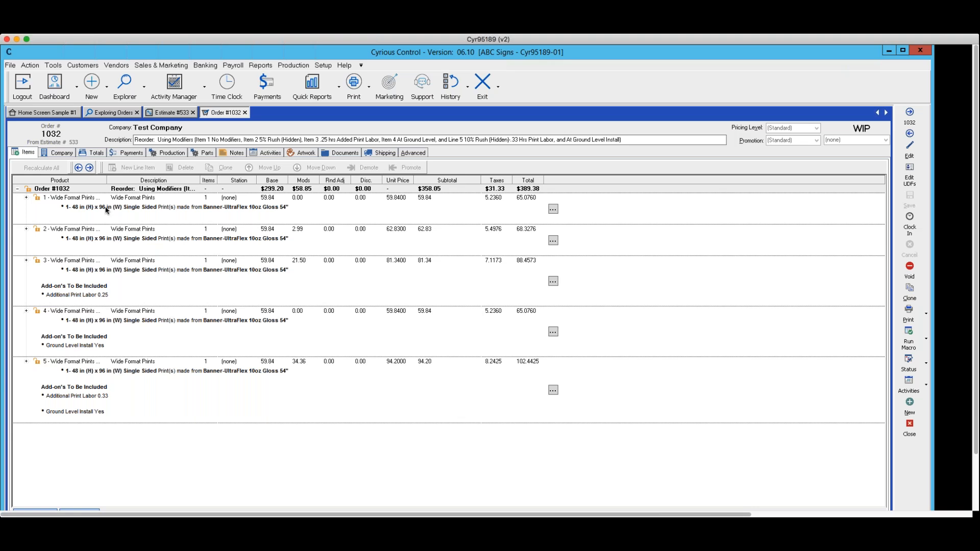
Step: Switch to Estimate #533 and reopen the modifier setup within the pricing setup
{"action": "left_click", "coordinate": [171, 112]}
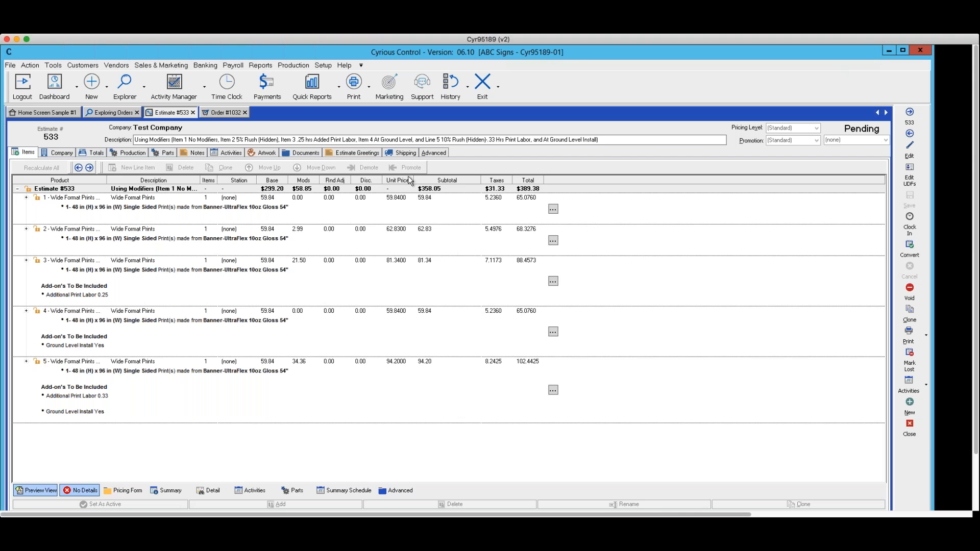
{"action": "left_click", "coordinate": [321, 65]}
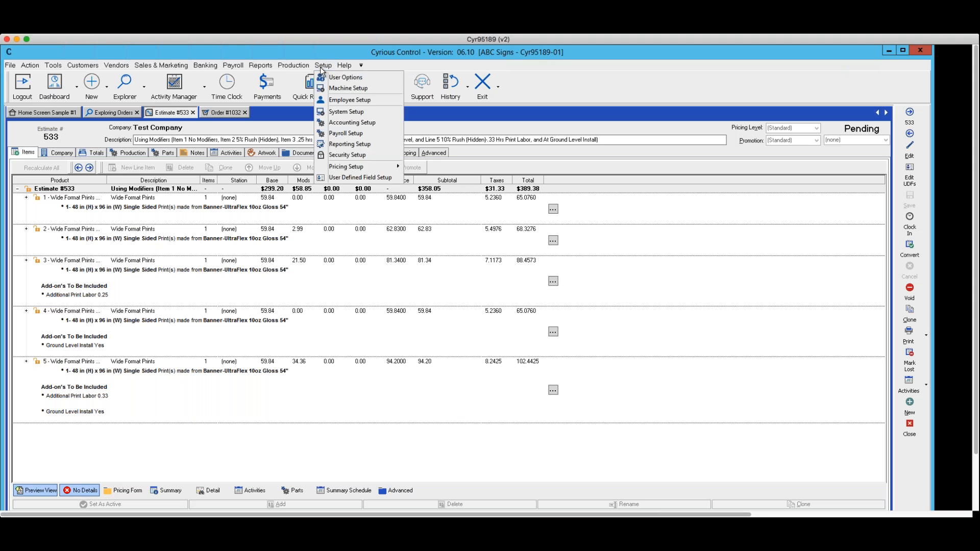
{"action": "mouse_move", "coordinate": [357, 167]}
{"action": "left_click", "coordinate": [422, 168]}
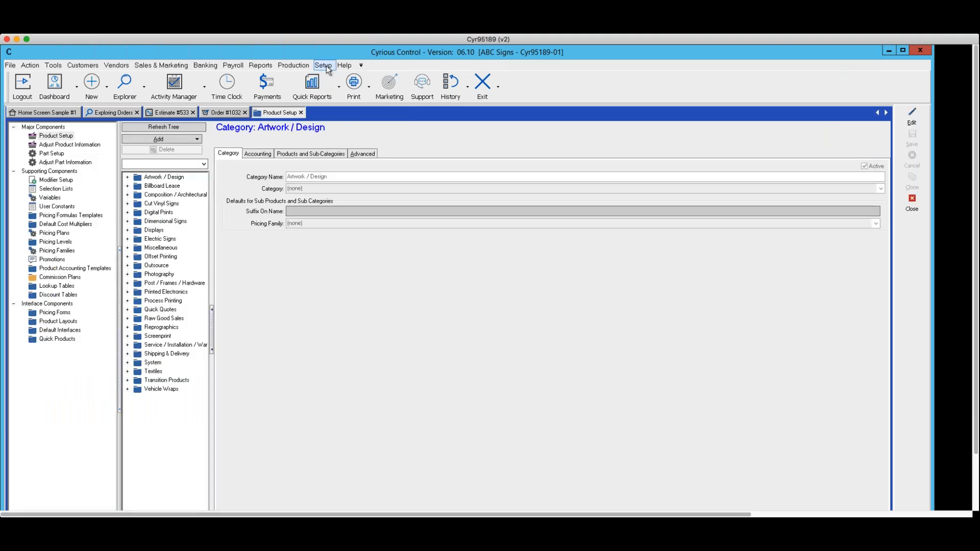
{"action": "left_click", "coordinate": [54, 181]}
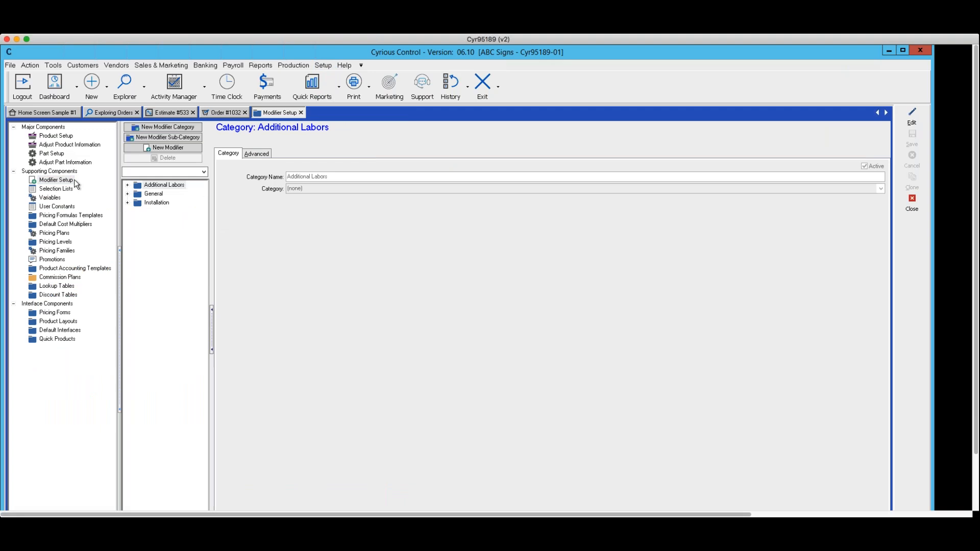
Step: Expand the Additional Labors, General and Installation categories, widen the modifier list and display the Rush Job modifier
{"action": "left_click", "coordinate": [127, 185]}
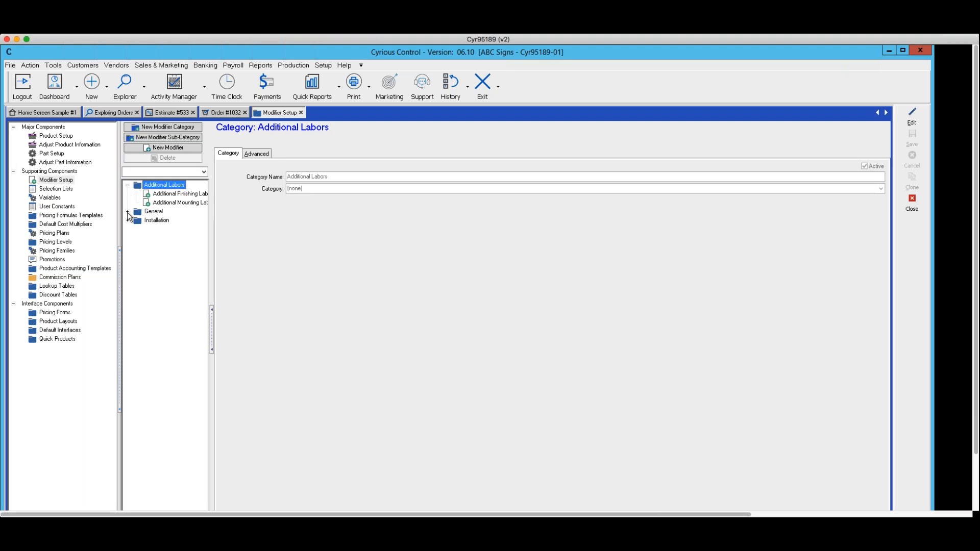
{"action": "left_click", "coordinate": [127, 212]}
{"action": "left_click", "coordinate": [127, 247]}
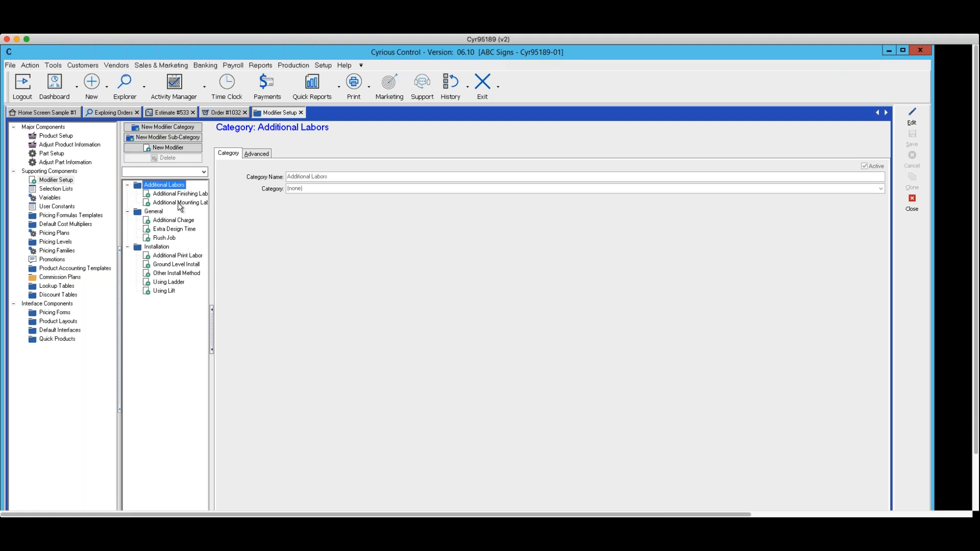
{"action": "left_click_drag", "start_coordinate": [211, 220], "coordinate": [255, 228]}
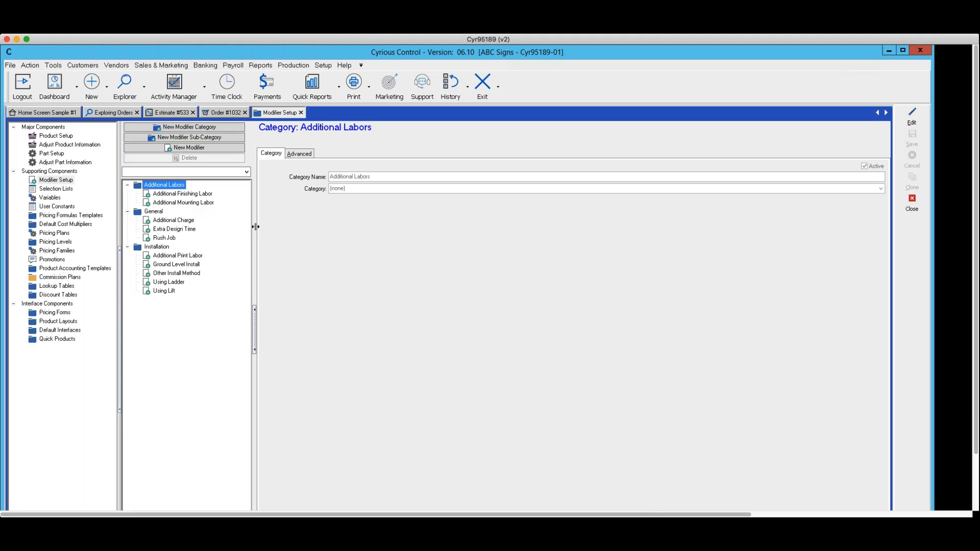
{"action": "left_click", "coordinate": [157, 239]}
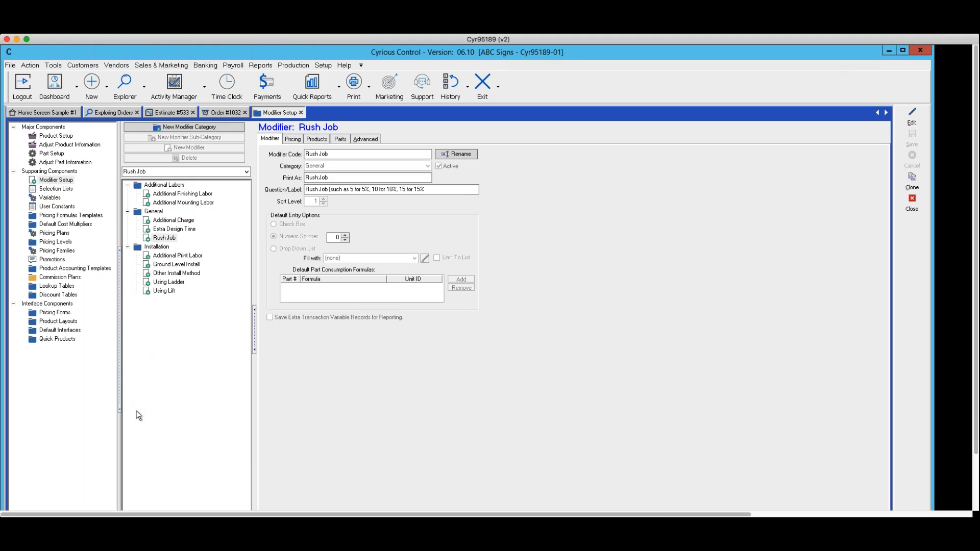
Step: Include inactive modifiers in the modifier list and compare the Rush-1 Day and Rush-2 Days settings with Rush Job
{"action": "left_click", "coordinate": [129, 469]}
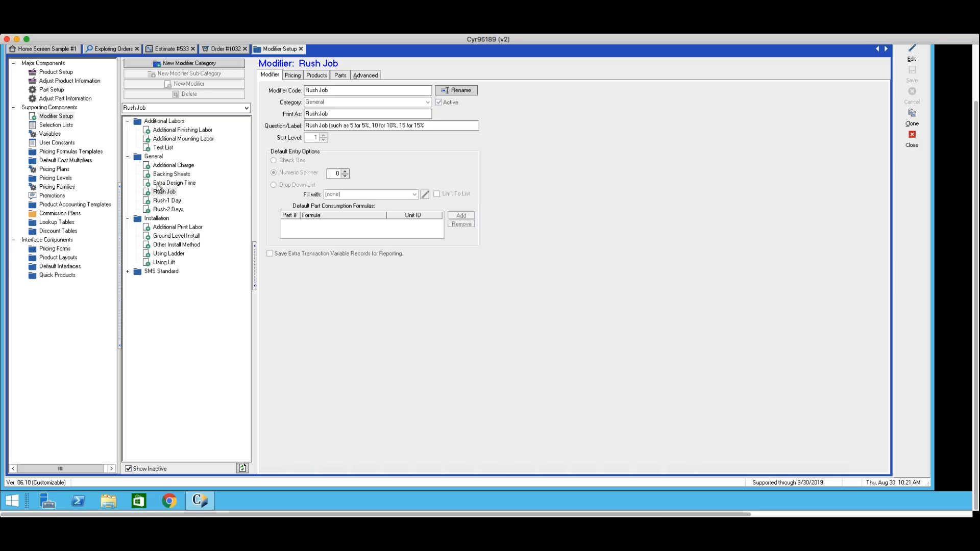
{"action": "left_click", "coordinate": [168, 202]}
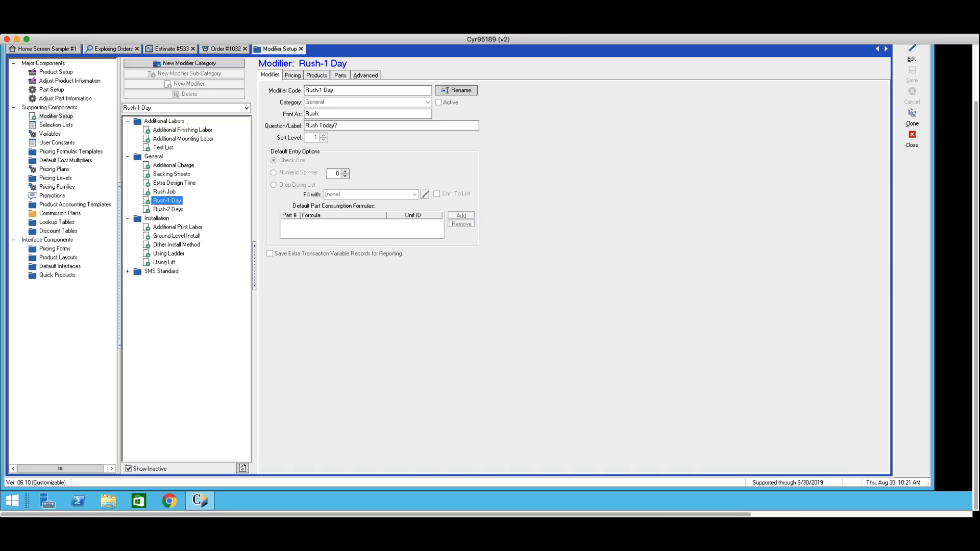
{"action": "left_click", "coordinate": [168, 210]}
{"action": "left_click", "coordinate": [159, 200]}
{"action": "left_click", "coordinate": [164, 191]}
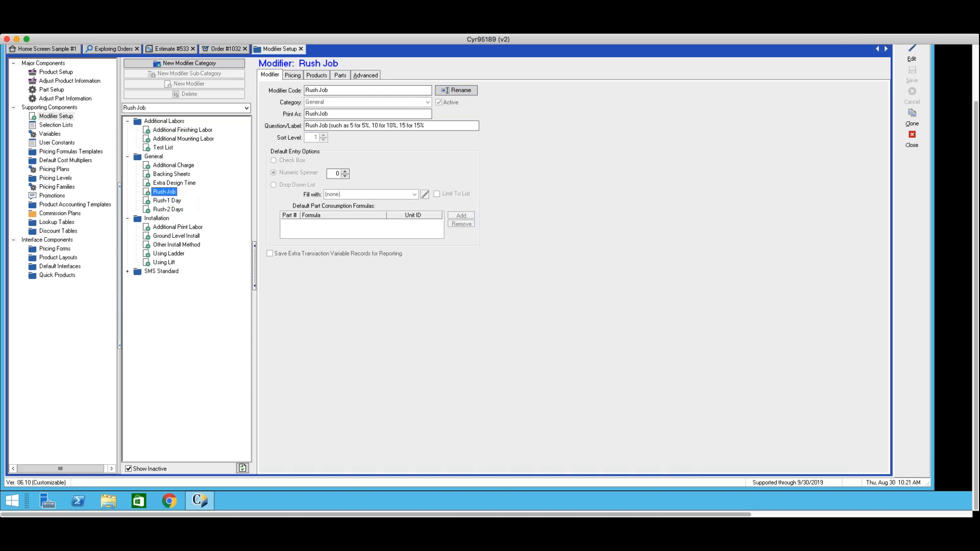
{"action": "scroll", "coordinate": [328, 261], "scroll_direction": "up", "scroll_amount": 1}
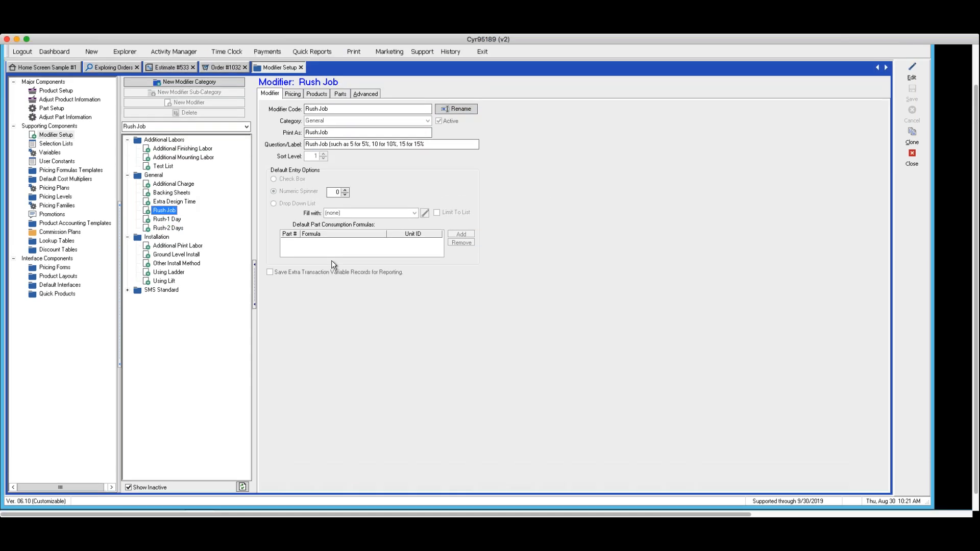
{"action": "scroll", "coordinate": [332, 260], "scroll_direction": "up", "scroll_amount": 3}
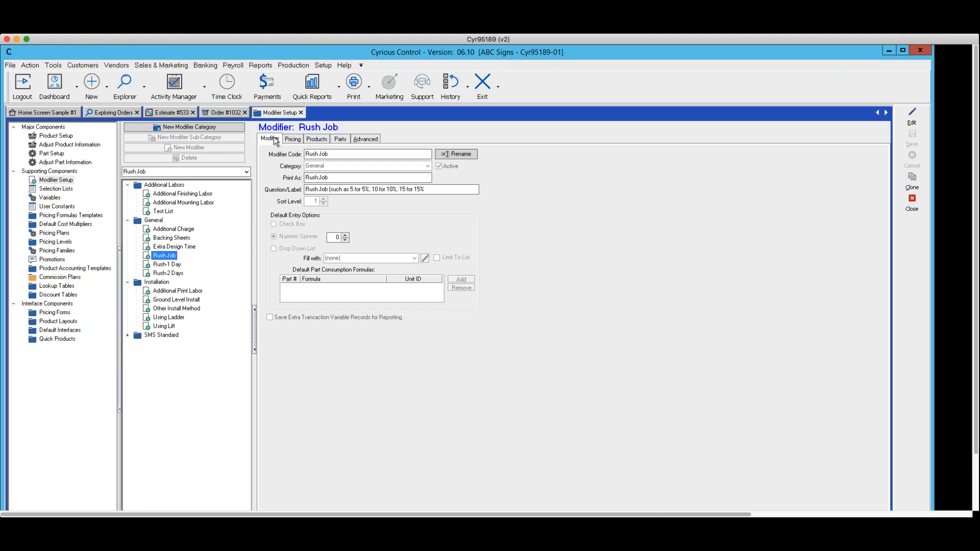
Step: Open the Rush Job modifier for editing and examine its price formula in the Formula Builder, accepting it without changes
{"action": "left_click", "coordinate": [912, 117]}
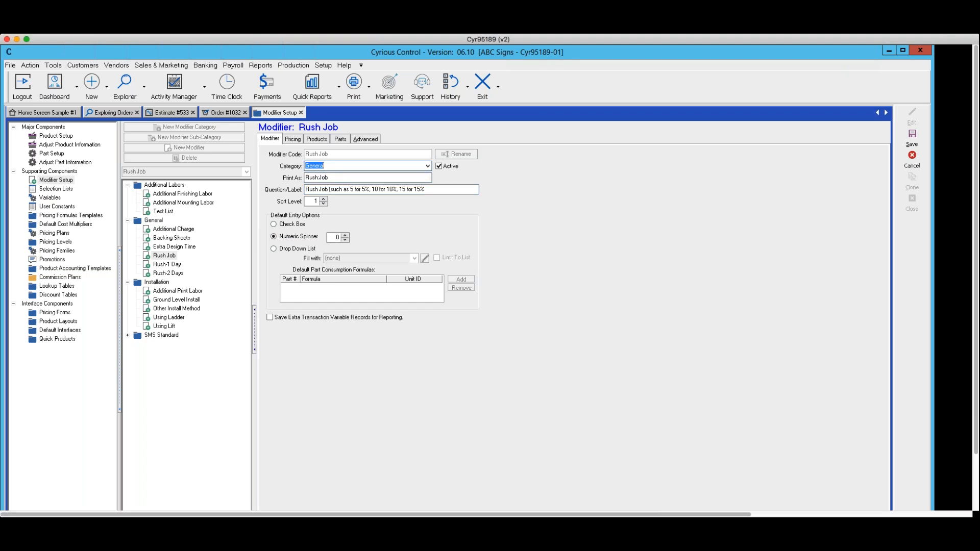
{"action": "left_click", "coordinate": [300, 140]}
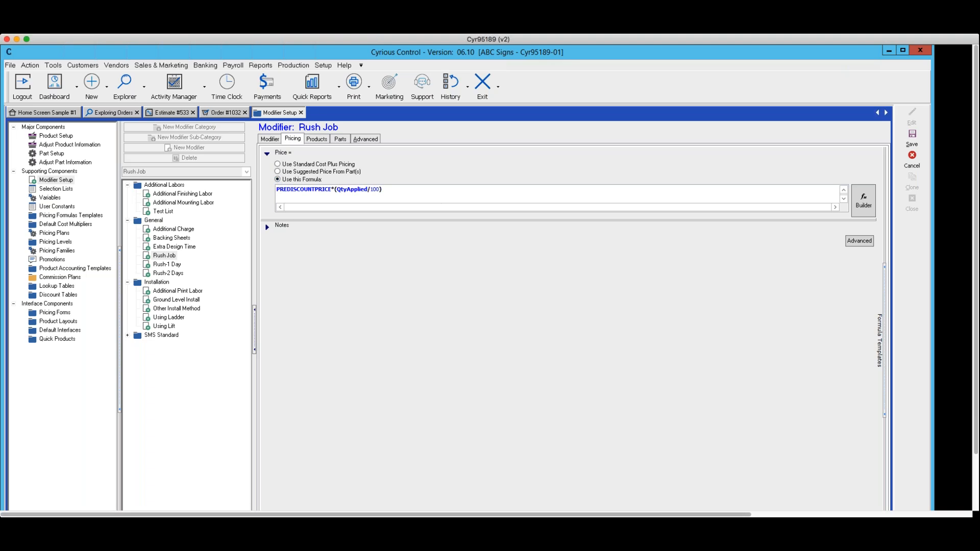
{"action": "left_click", "coordinate": [861, 202]}
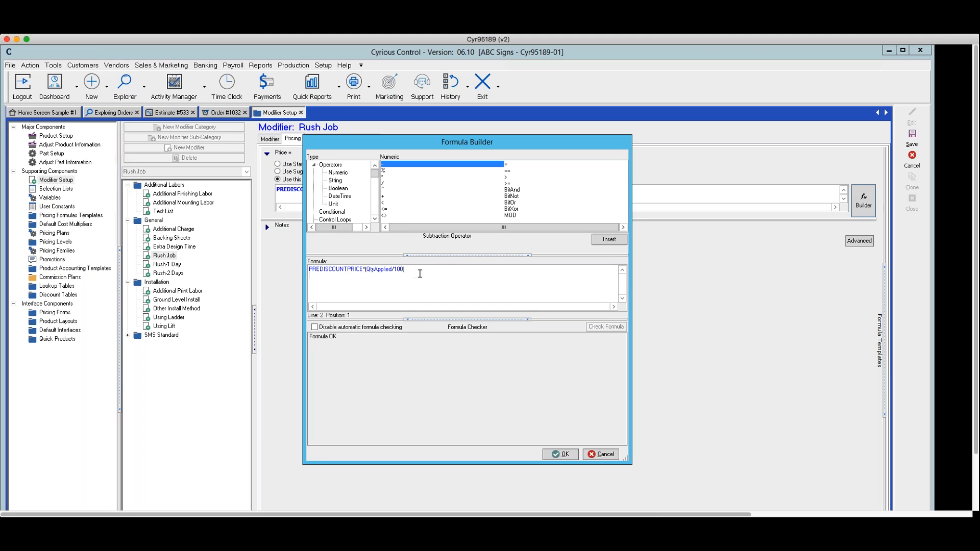
{"action": "left_click_drag", "start_coordinate": [422, 269], "coordinate": [353, 263]}
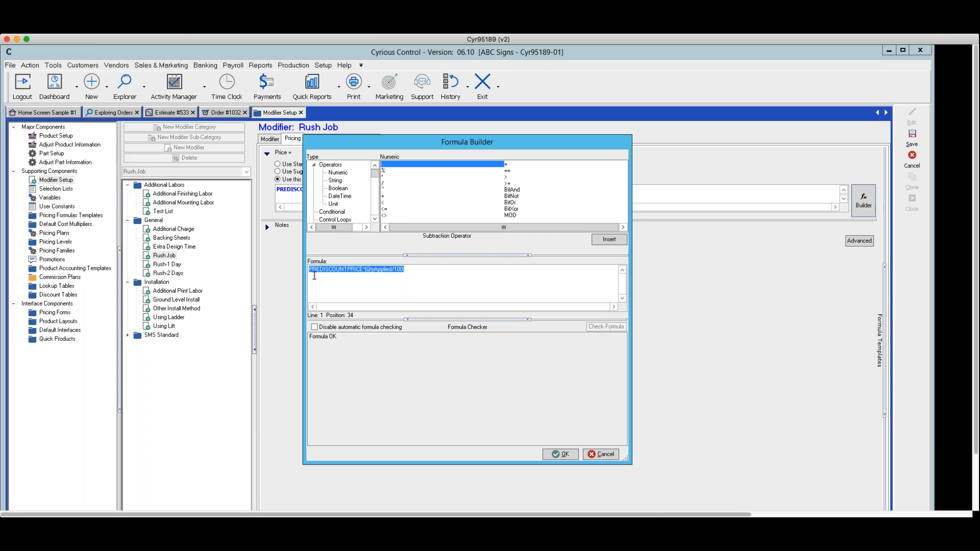
{"action": "left_click", "coordinate": [335, 283]}
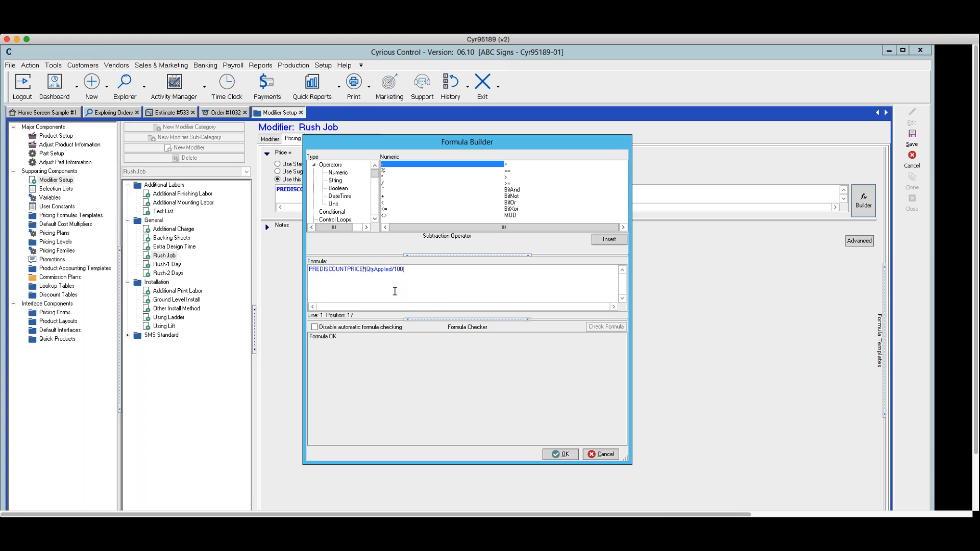
{"action": "left_click_drag", "start_coordinate": [366, 269], "coordinate": [394, 271]}
{"action": "left_click", "coordinate": [393, 271]}
{"action": "left_click_drag", "start_coordinate": [393, 271], "coordinate": [407, 270]}
{"action": "left_click", "coordinate": [559, 454]}
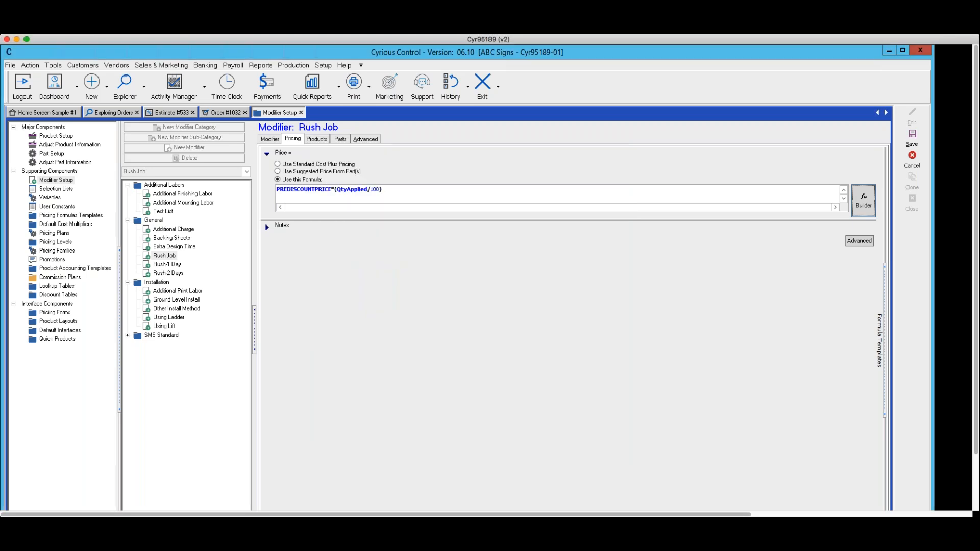
Step: Review the products and parts linked to the Rush Job modifier and save the modifier
{"action": "left_click", "coordinate": [345, 192]}
{"action": "left_click", "coordinate": [316, 139]}
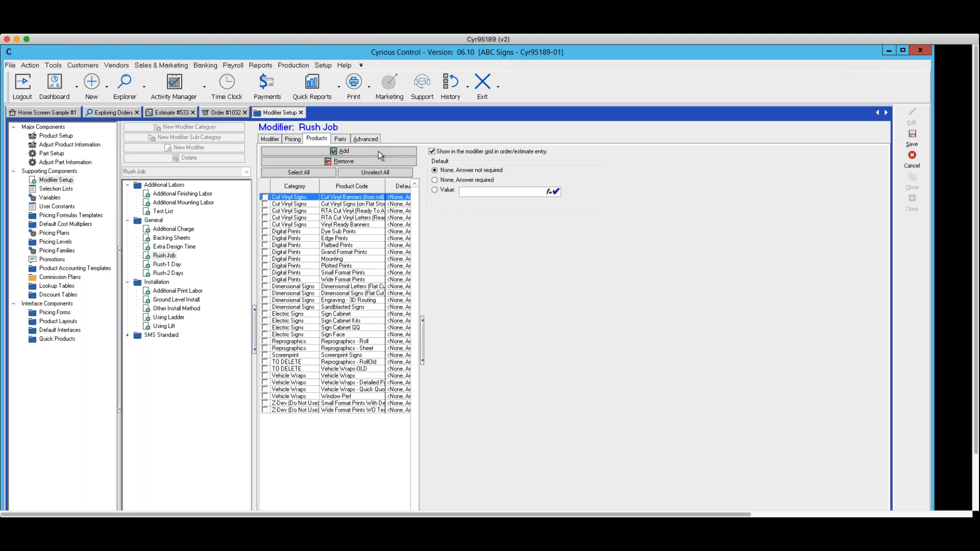
{"action": "left_click", "coordinate": [339, 138]}
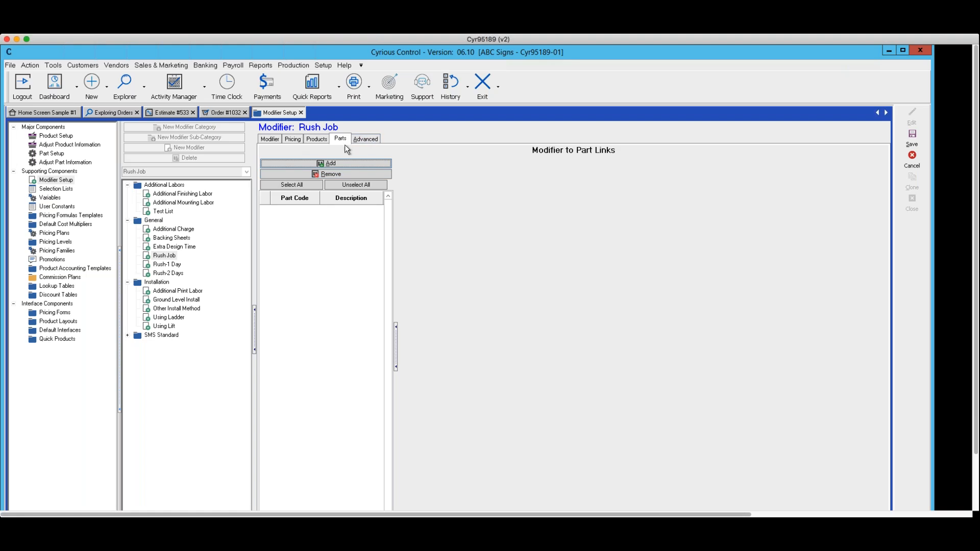
{"action": "left_click", "coordinate": [912, 137]}
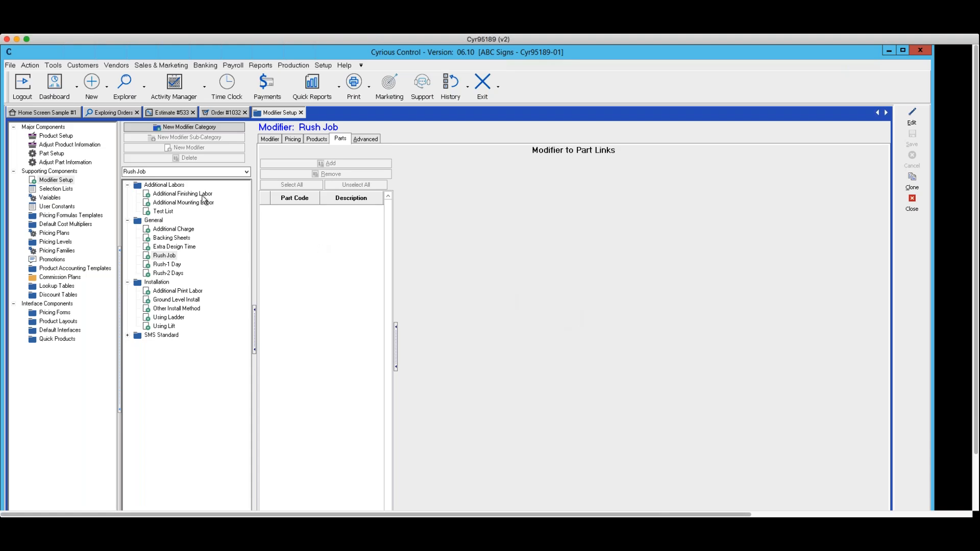
Step: Review Additional Finishing Labor's part link and entry options, and Additional Print Labor's entry options, pricing method, linked products and parts
{"action": "left_click", "coordinate": [193, 195]}
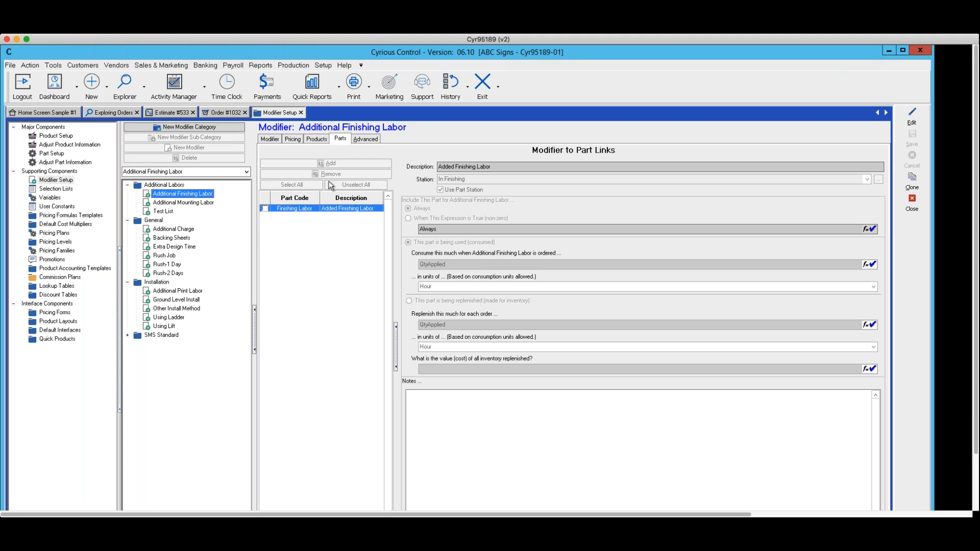
{"action": "left_click", "coordinate": [271, 138]}
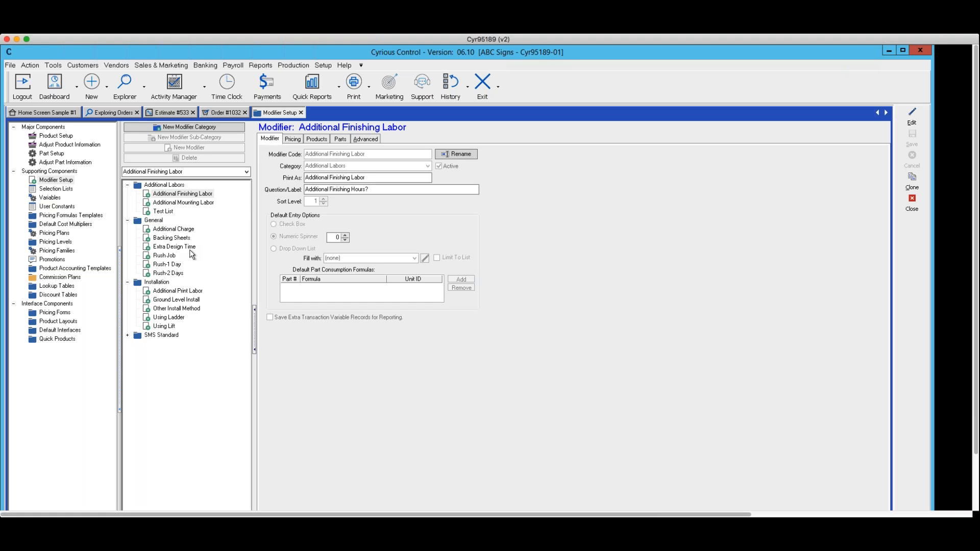
{"action": "left_click", "coordinate": [177, 291]}
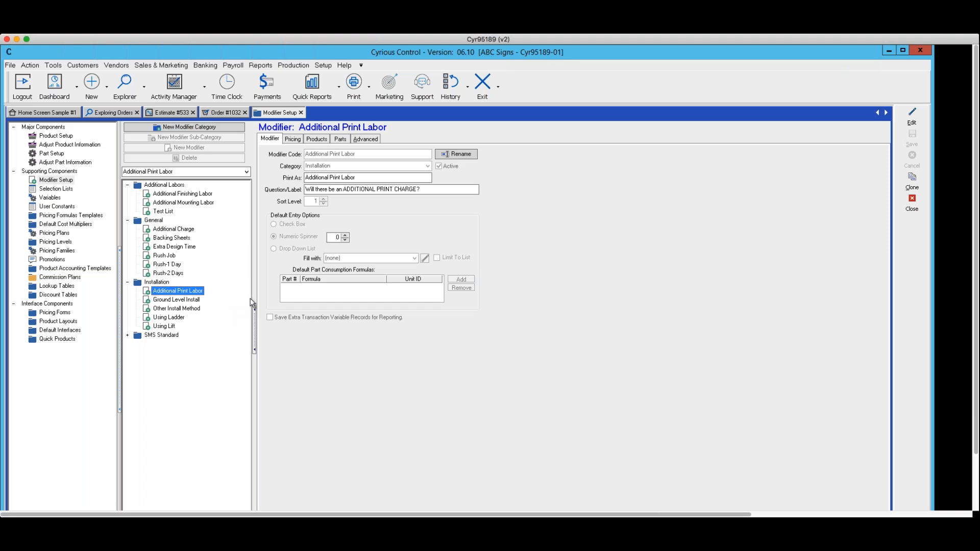
{"action": "left_click", "coordinate": [270, 138]}
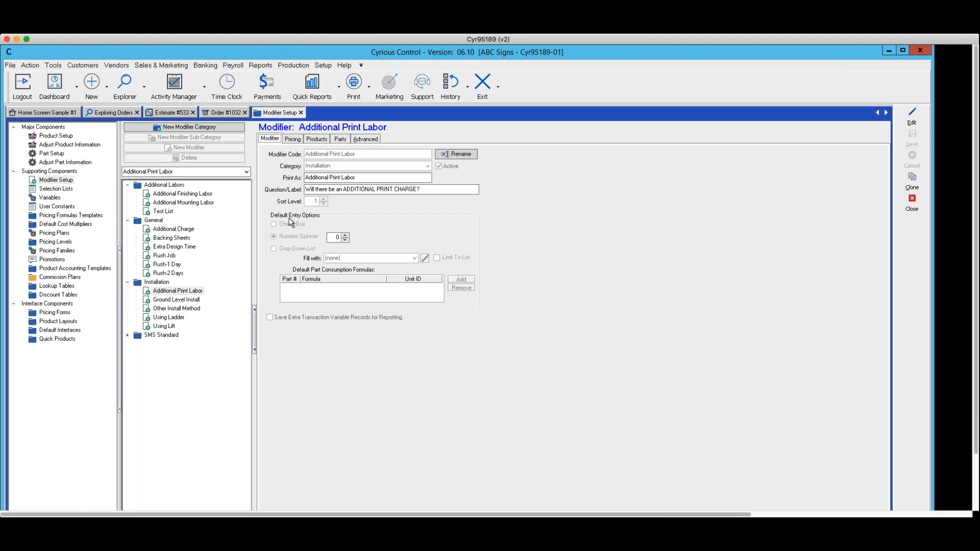
{"action": "left_click", "coordinate": [292, 140]}
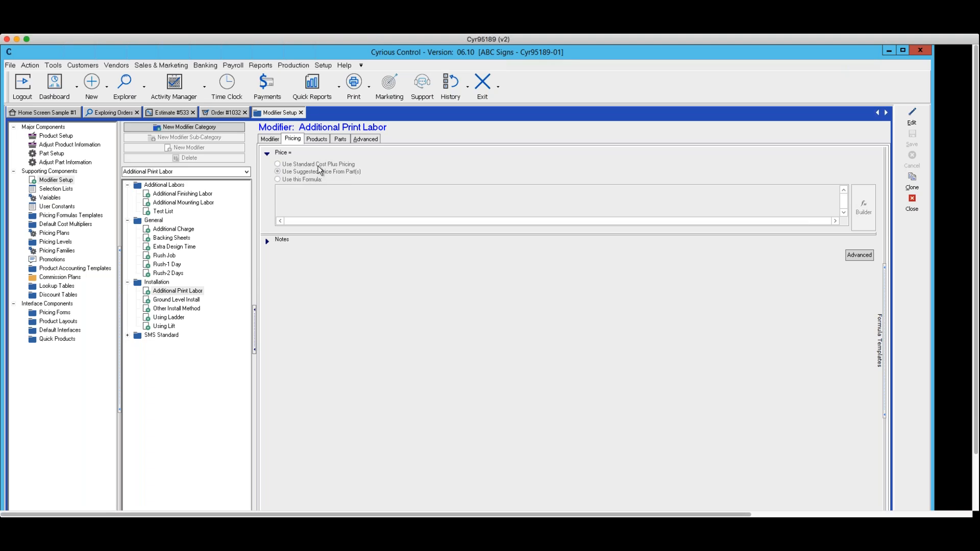
{"action": "left_click", "coordinate": [316, 140]}
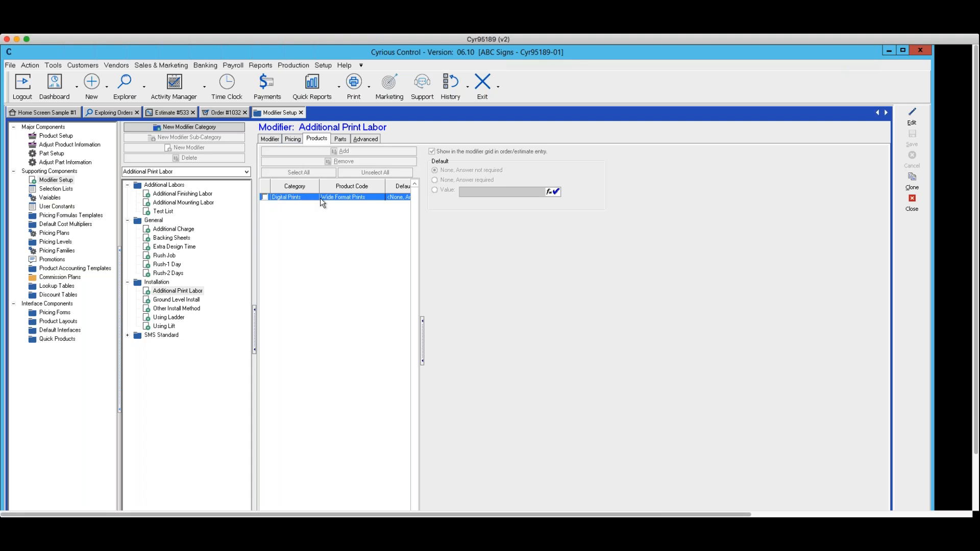
{"action": "left_click", "coordinate": [340, 141]}
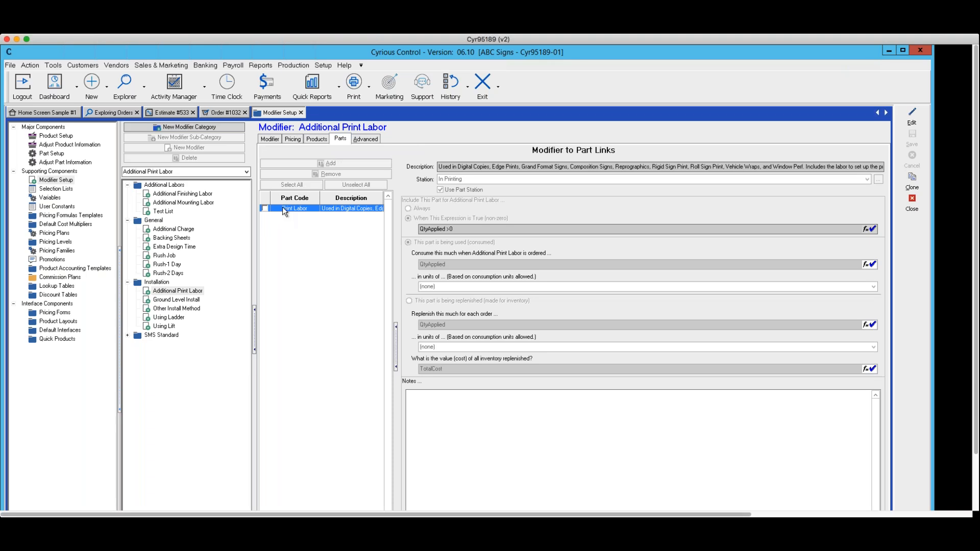
Step: With Additional Print Labor open for editing, browse the linkable parts under Digital Prints and Cut Vinyl Labors without adding any
{"action": "left_click", "coordinate": [910, 112]}
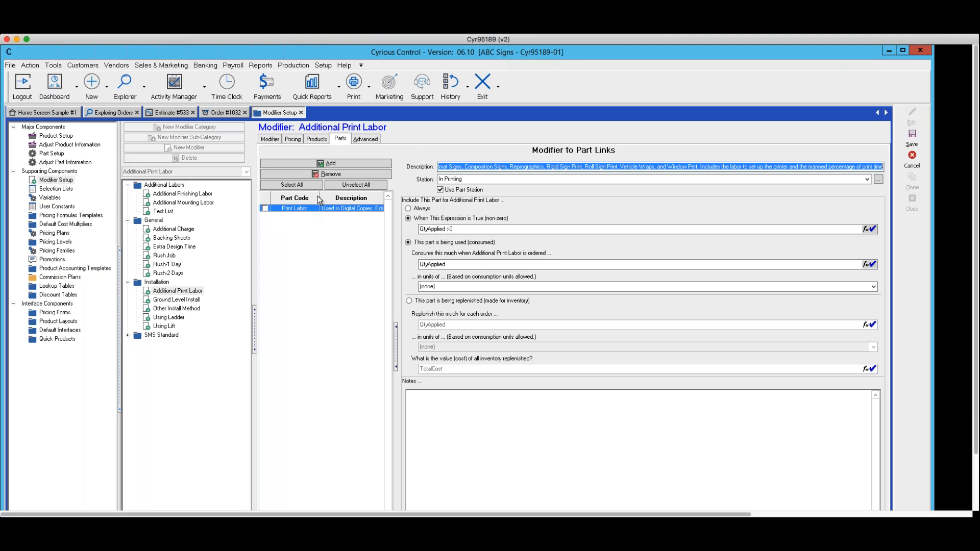
{"action": "left_click", "coordinate": [330, 165]}
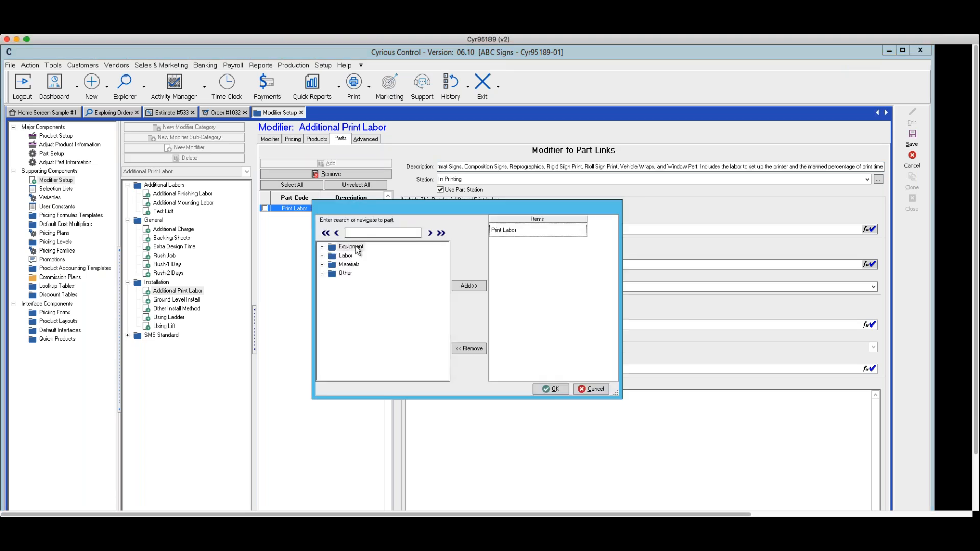
{"action": "left_click", "coordinate": [322, 256]}
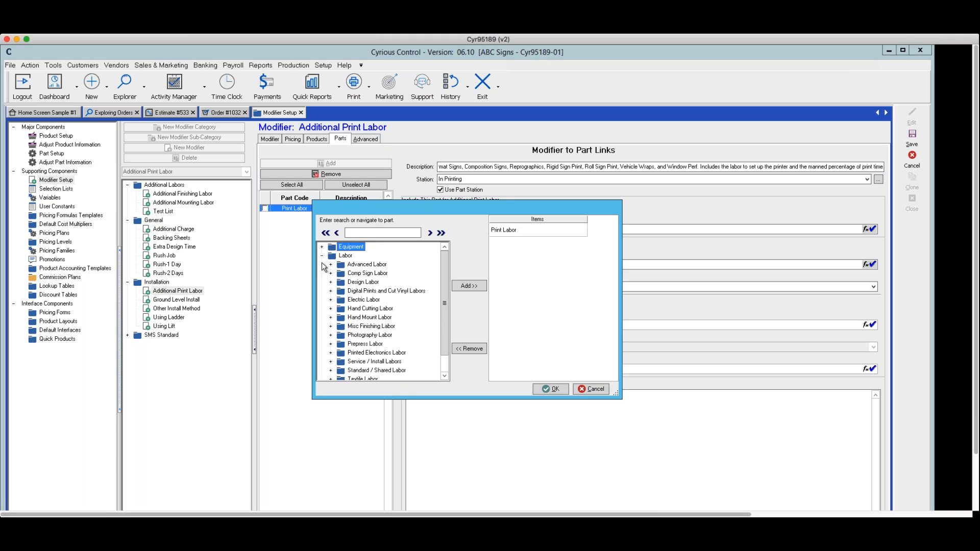
{"action": "left_click_drag", "start_coordinate": [440, 295], "coordinate": [442, 305]}
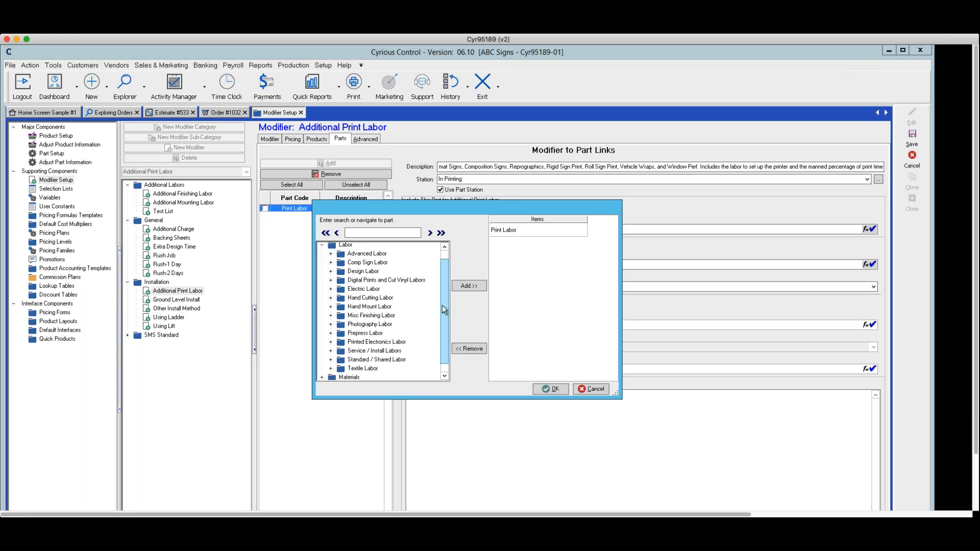
{"action": "left_click", "coordinate": [331, 280]}
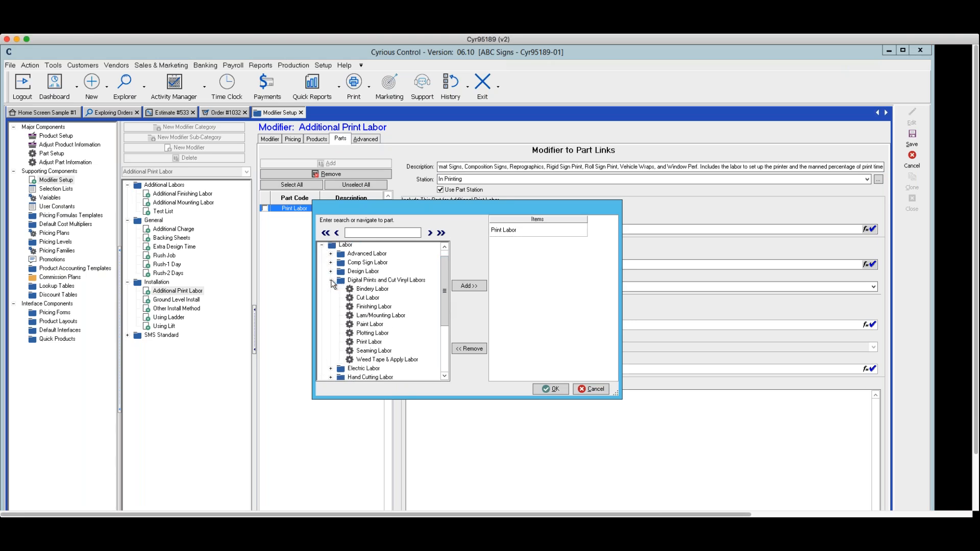
{"action": "left_click", "coordinate": [376, 324]}
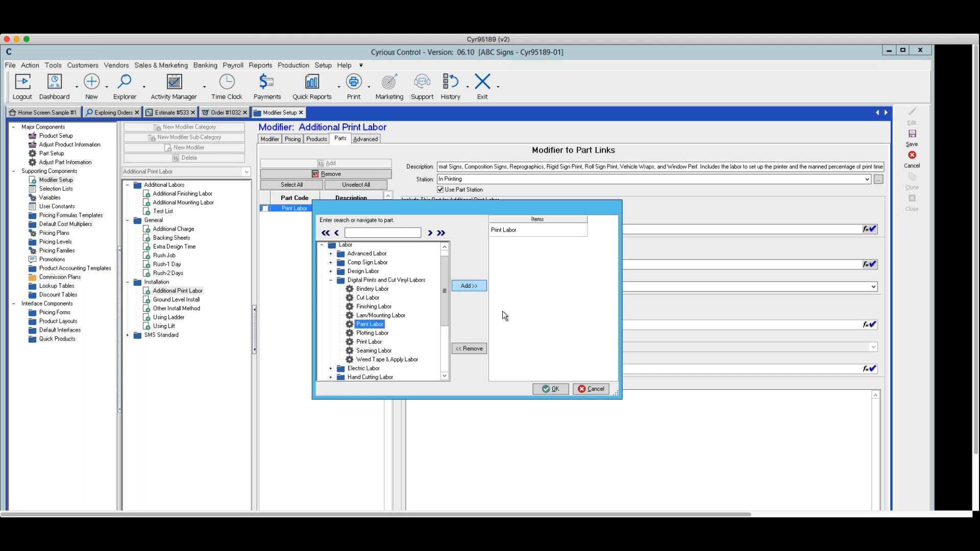
{"action": "left_click", "coordinate": [594, 390]}
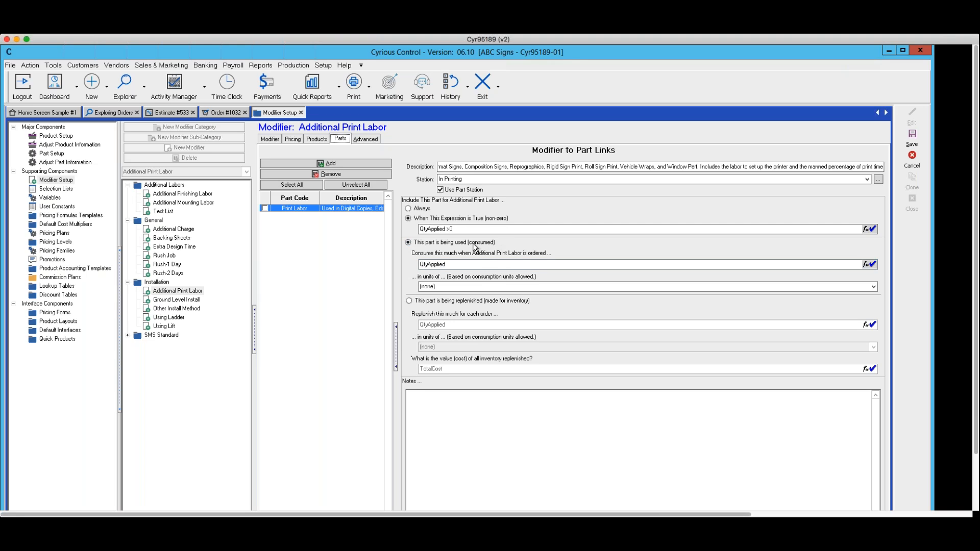
Step: Examine the Print Labor link's inclusion expression and consumption formula, and cancel editing the modifier without saving
{"action": "left_click", "coordinate": [459, 228]}
{"action": "left_click_drag", "start_coordinate": [460, 229], "coordinate": [407, 234]}
{"action": "left_click_drag", "start_coordinate": [450, 264], "coordinate": [376, 259]}
{"action": "left_click", "coordinate": [911, 159]}
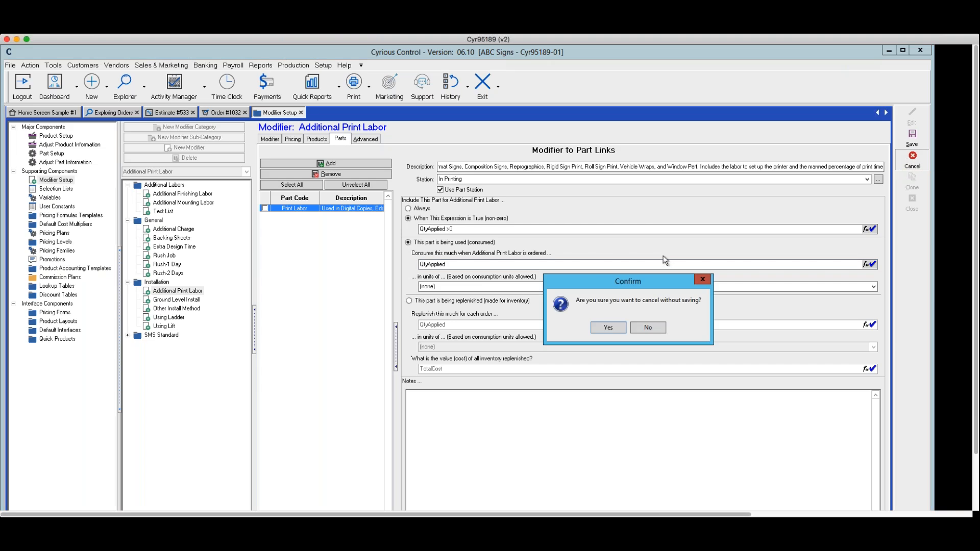
{"action": "left_click", "coordinate": [599, 329]}
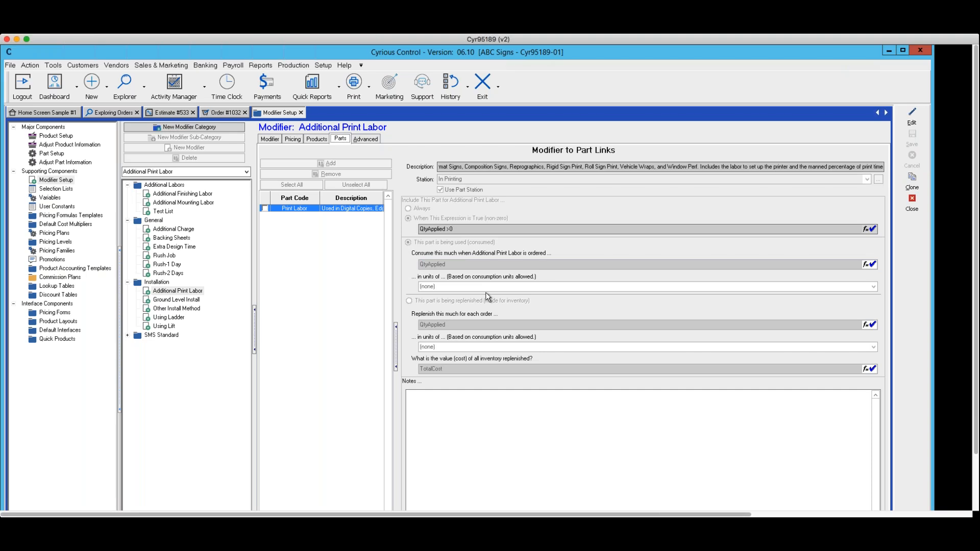
Step: Review the Ground Level Install modifier's entry options and open it for editing to inspect its price formula in the Formula Builder, cancelling any changes
{"action": "left_click", "coordinate": [265, 141]}
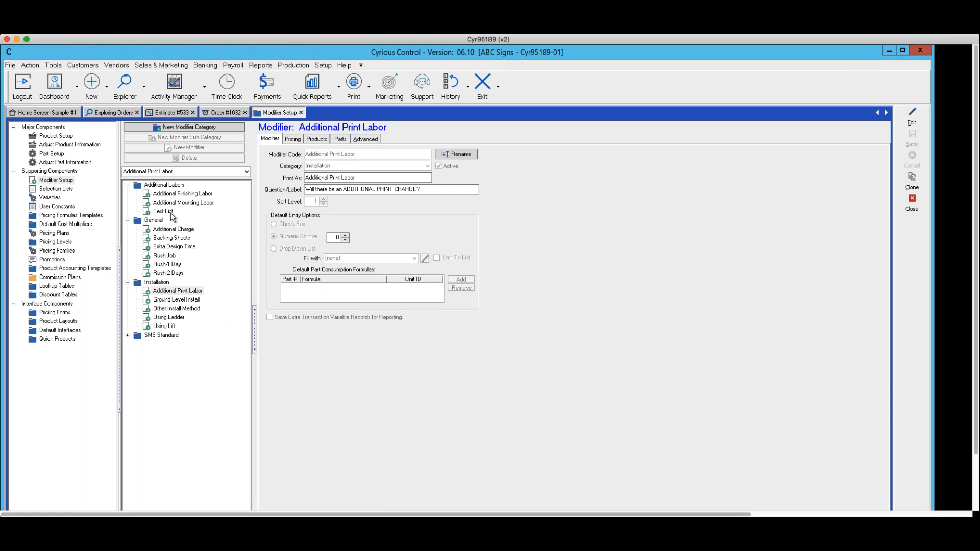
{"action": "left_click", "coordinate": [177, 300]}
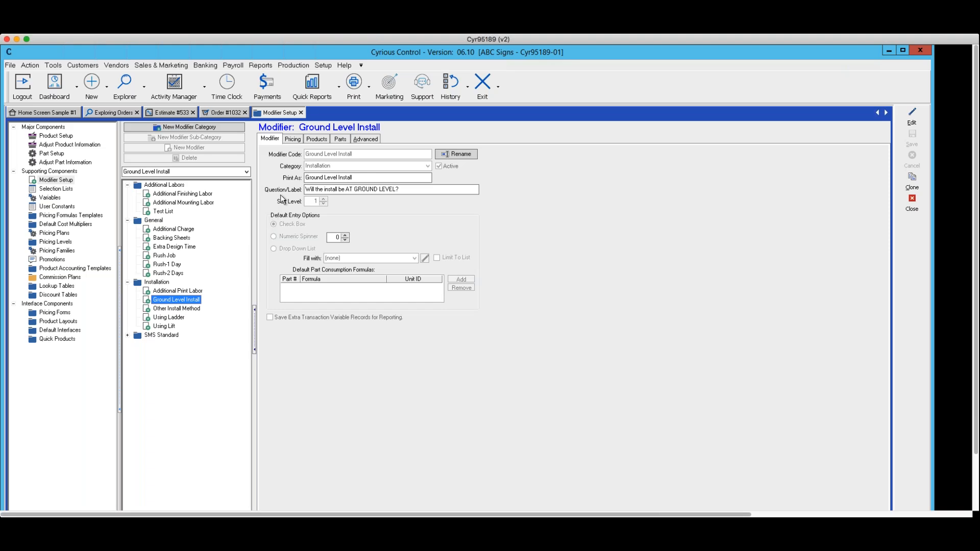
{"action": "left_click", "coordinate": [292, 139]}
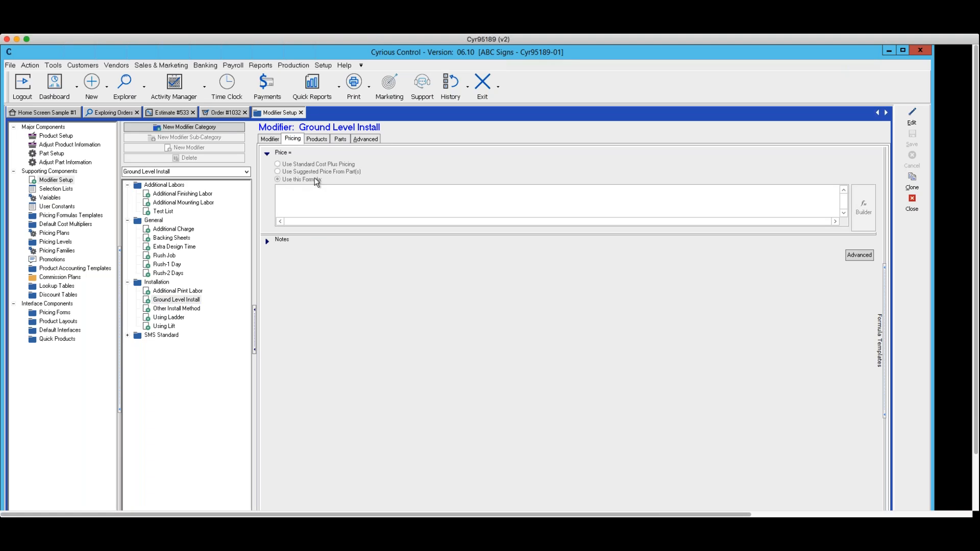
{"action": "left_click", "coordinate": [912, 116]}
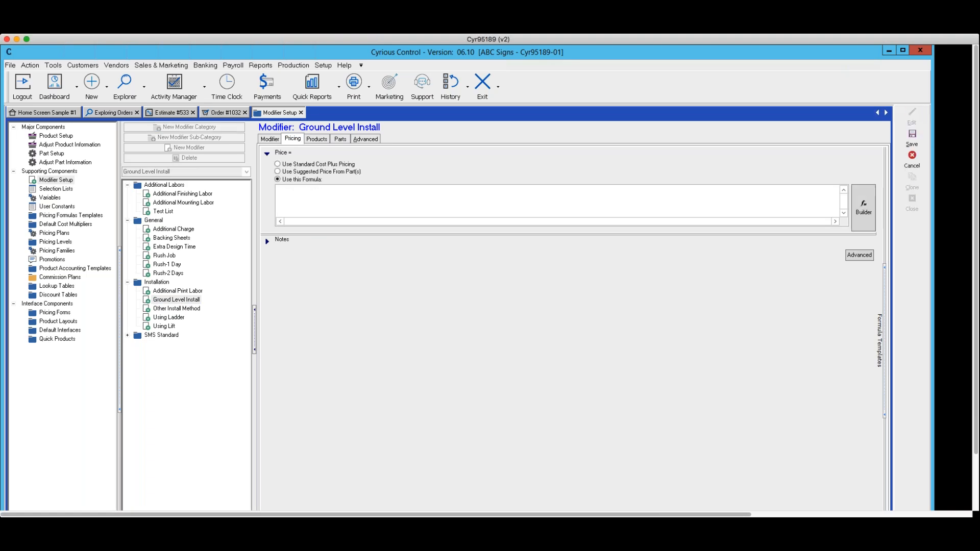
{"action": "left_click", "coordinate": [863, 206]}
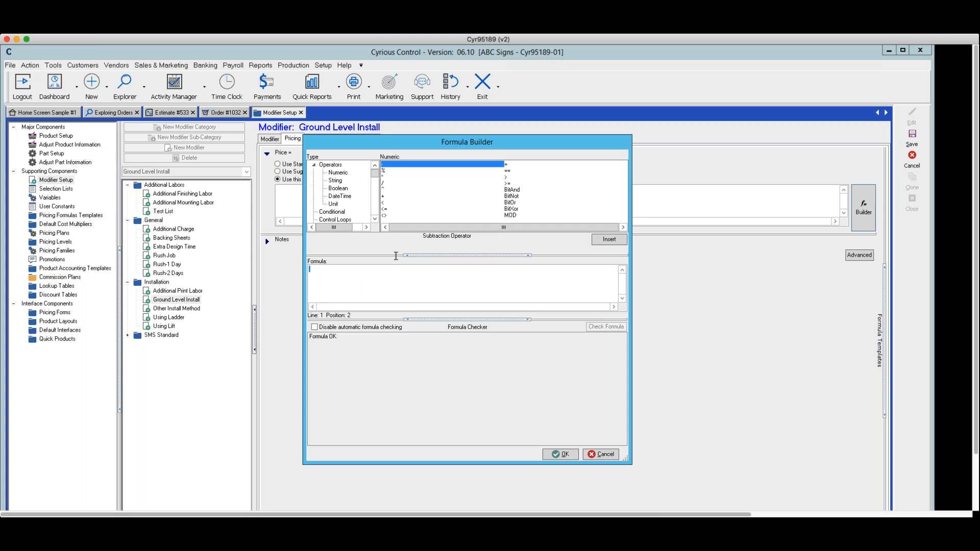
{"action": "double_click", "coordinate": [406, 299]}
{"action": "left_click", "coordinate": [606, 456]}
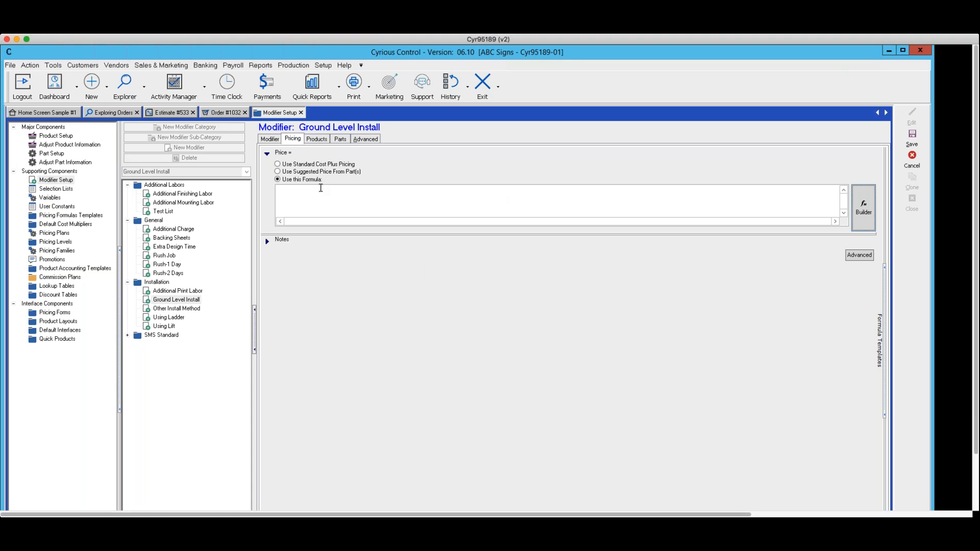
Step: Review the Ground Level Install modifier's linked products and part links, and save the modifier
{"action": "left_click", "coordinate": [317, 139]}
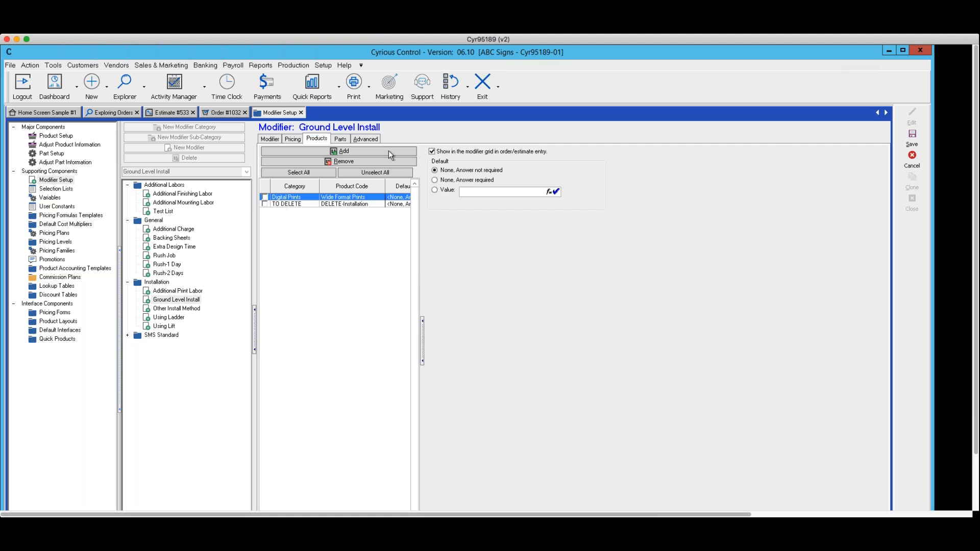
{"action": "left_click", "coordinate": [340, 139]}
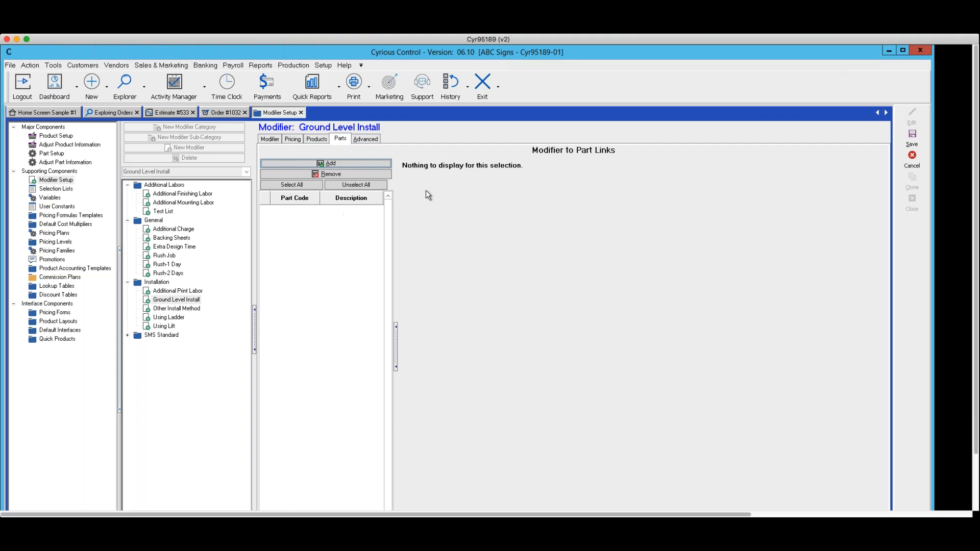
{"action": "left_click", "coordinate": [913, 138]}
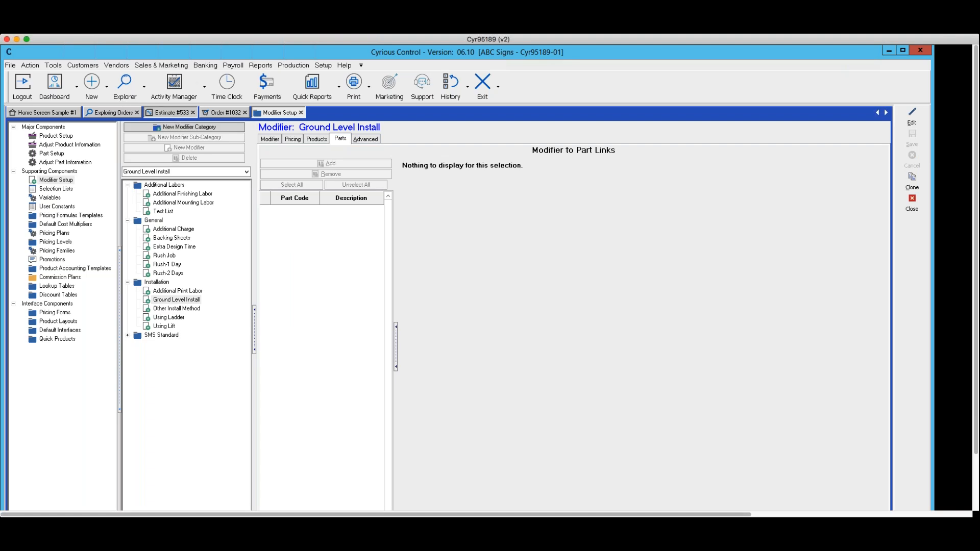
Step: Open Estimate #533 for editing and set the Rush Job add-on of line item 2 to 10
{"action": "left_click", "coordinate": [168, 112]}
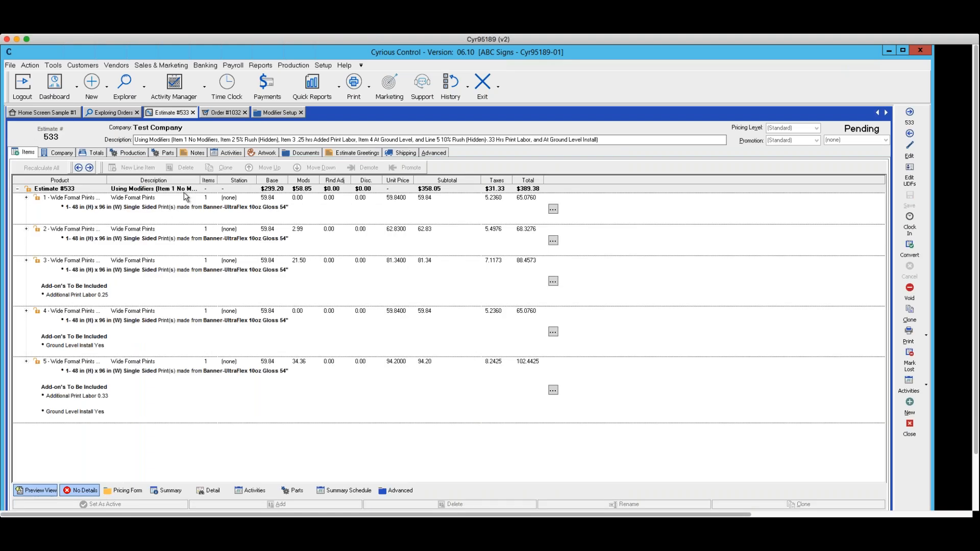
{"action": "left_click", "coordinate": [910, 152]}
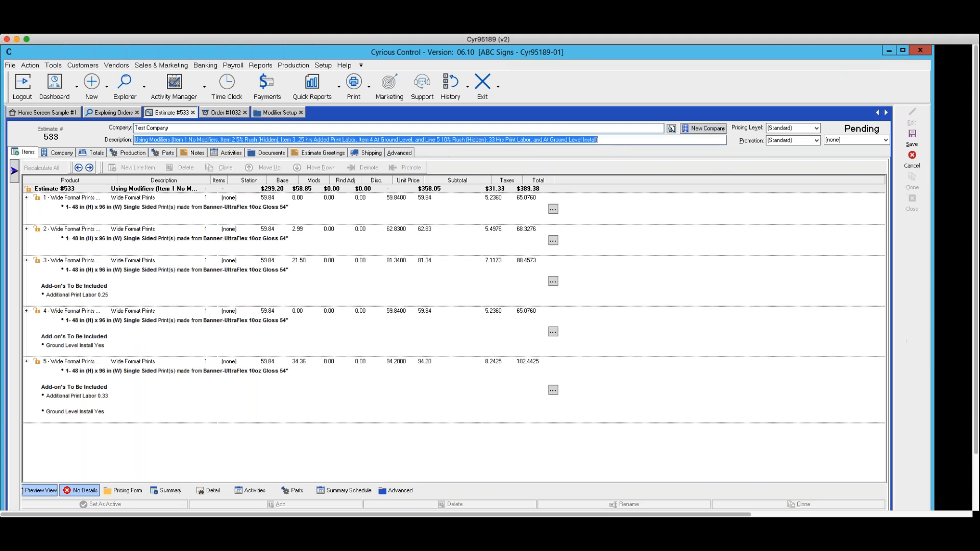
{"action": "left_click", "coordinate": [107, 236]}
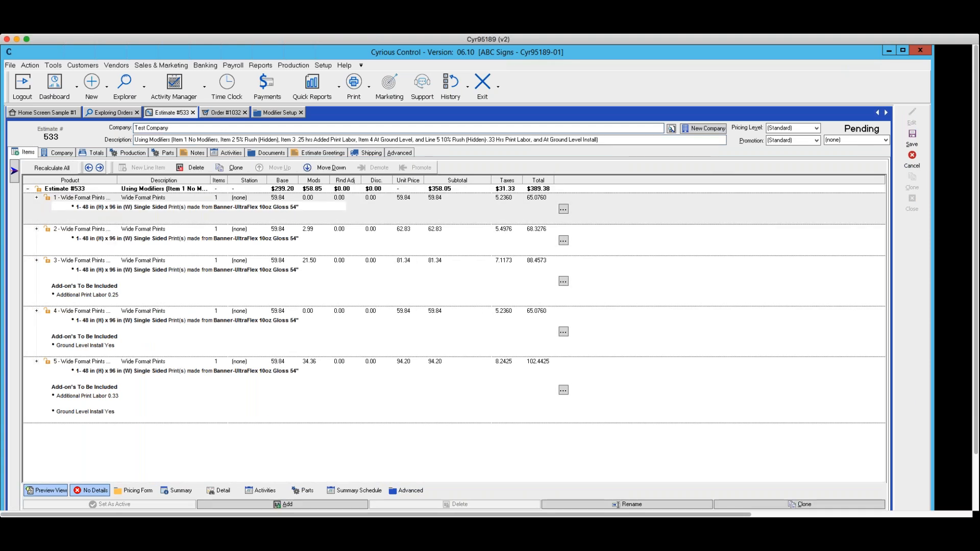
{"action": "double_click", "coordinate": [149, 229]}
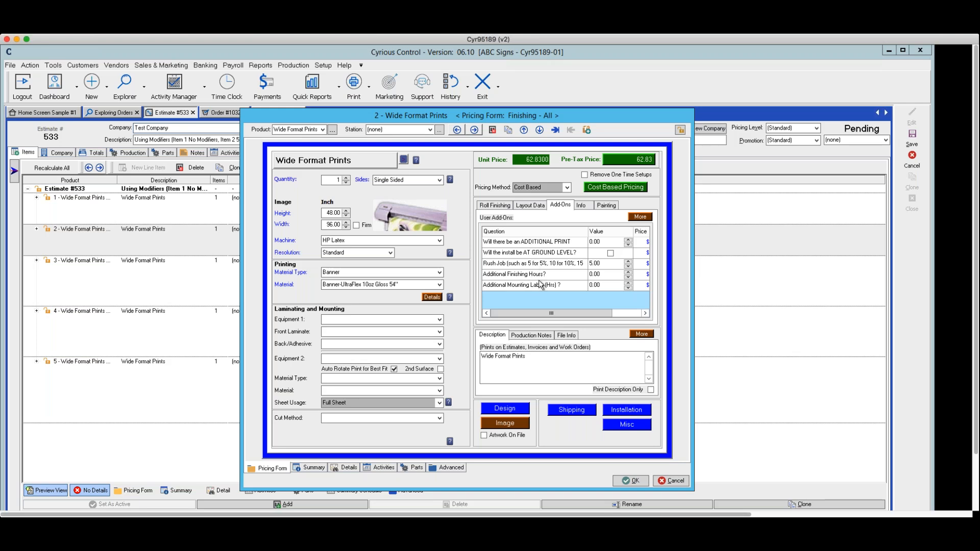
{"action": "left_click", "coordinate": [602, 262]}
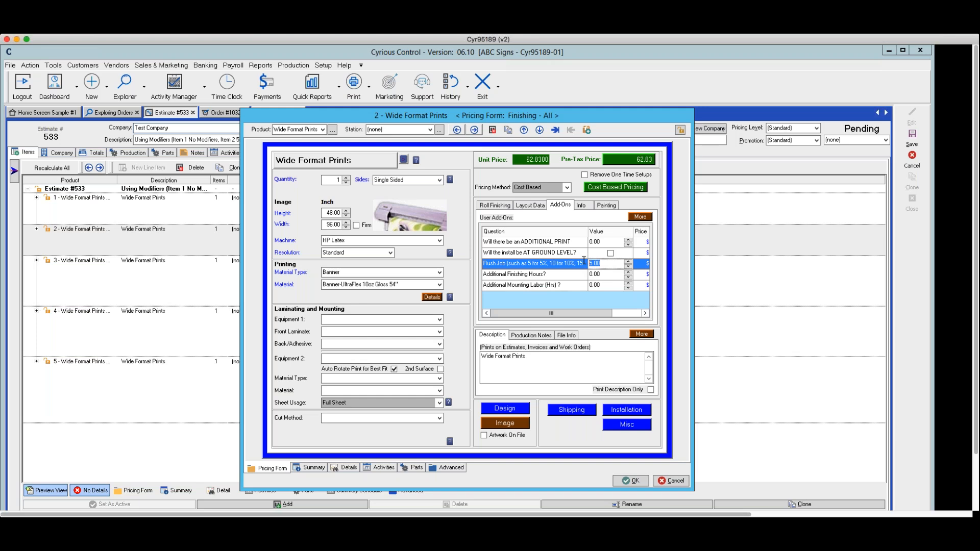
{"action": "type", "text": "10"}
{"action": "key", "text": "Tab"}
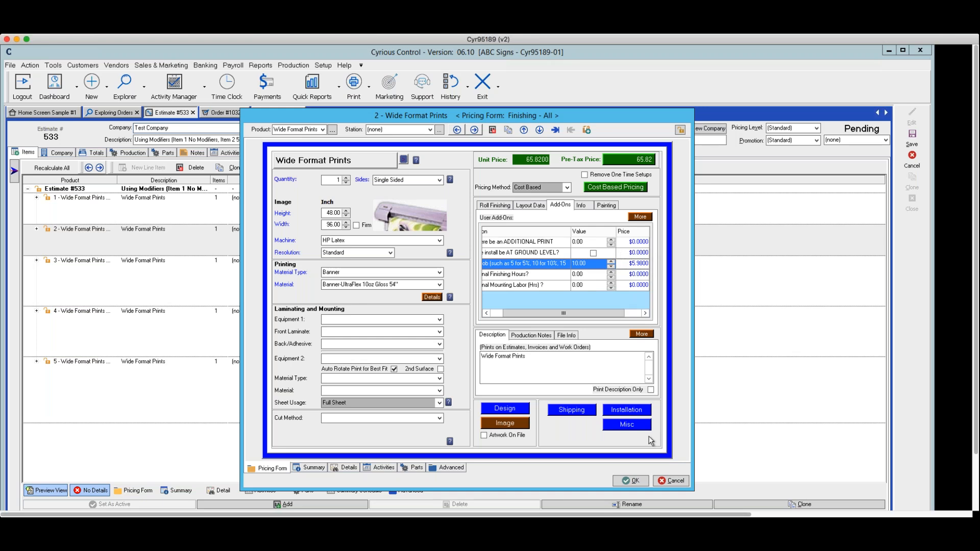
{"action": "left_click", "coordinate": [635, 481]}
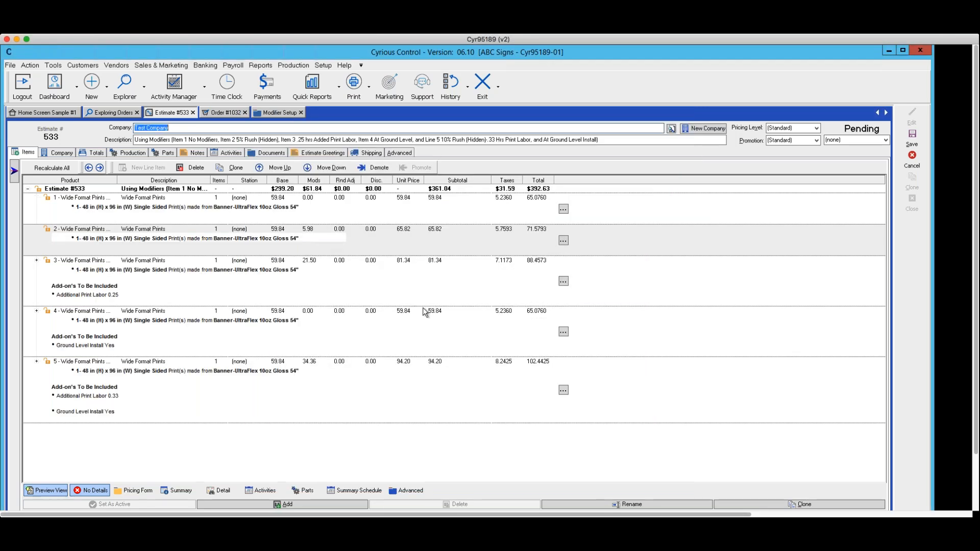
Step: Set the additional print labor add-on of line item 3, Wide Format Prints, to 0.5 hours
{"action": "double_click", "coordinate": [203, 262]}
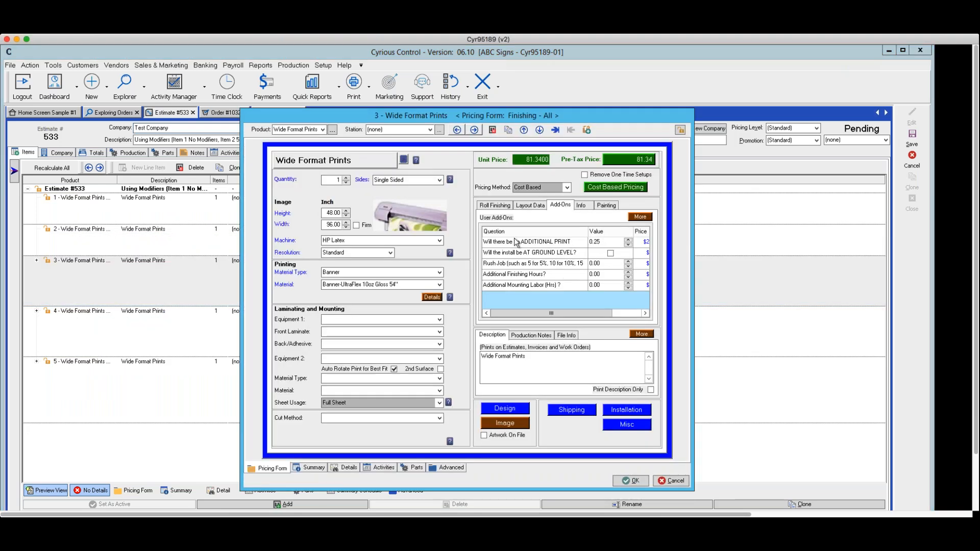
{"action": "left_click", "coordinate": [605, 246]}
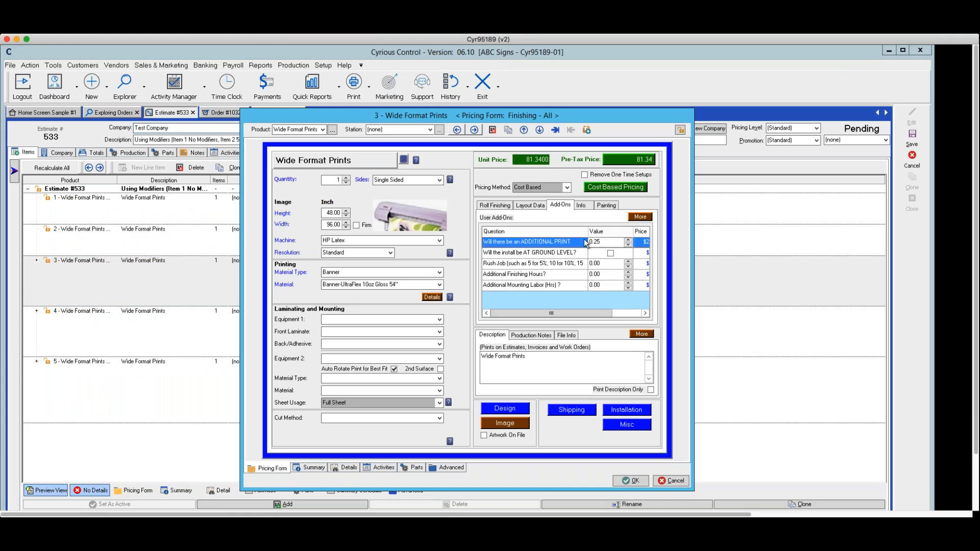
{"action": "type", "text": ".5"}
{"action": "key", "text": "Tab"}
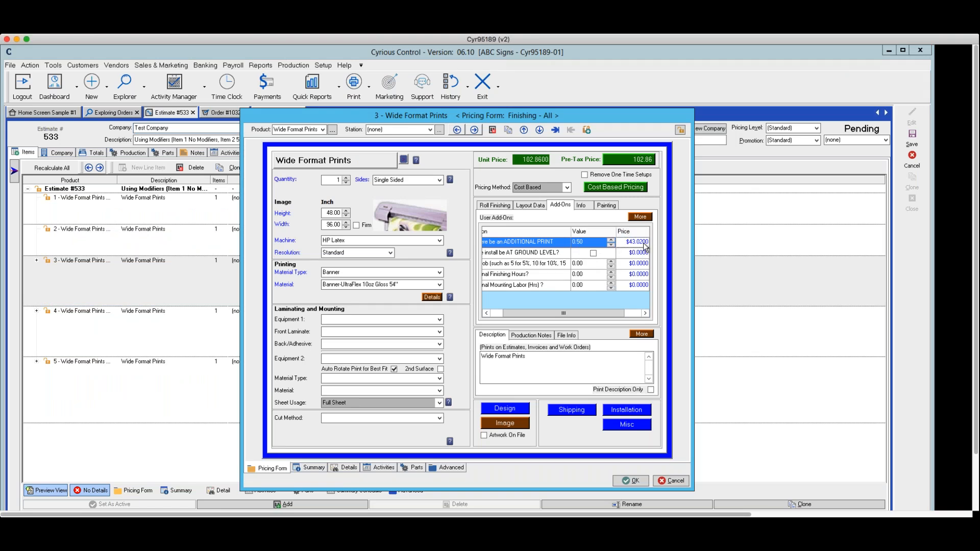
{"action": "left_click", "coordinate": [631, 482]}
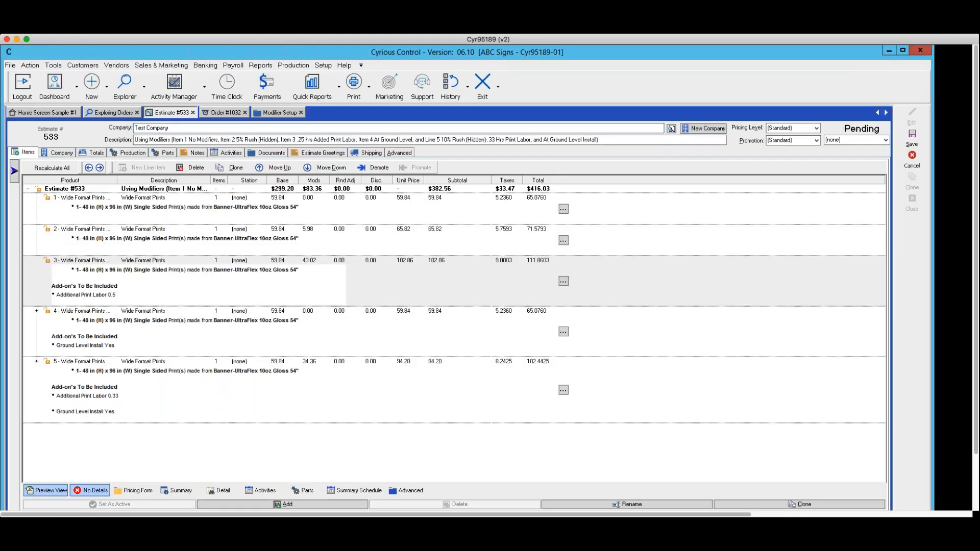
Step: Examine the add-on answers, prices and override options of line item 4, and accept its pricing form without edits
{"action": "left_click", "coordinate": [192, 331]}
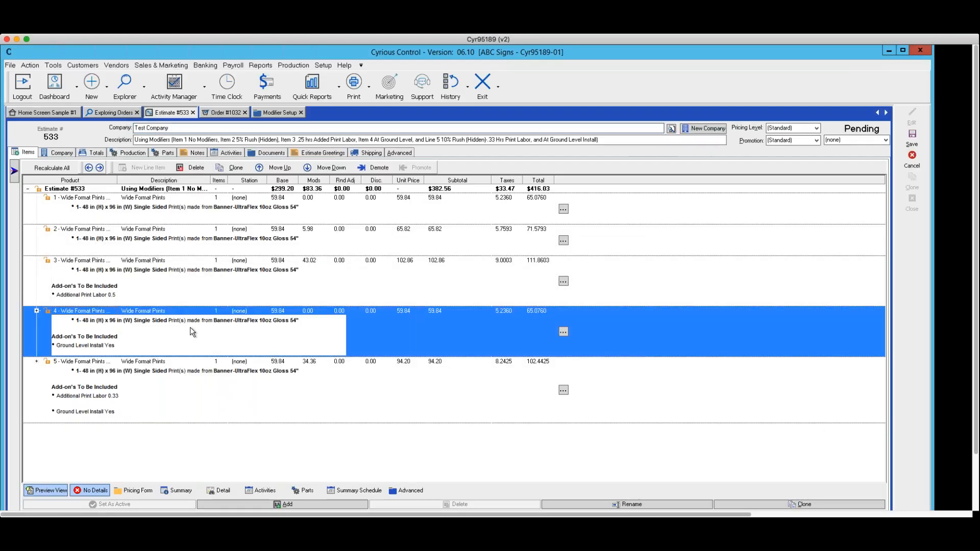
{"action": "double_click", "coordinate": [191, 332]}
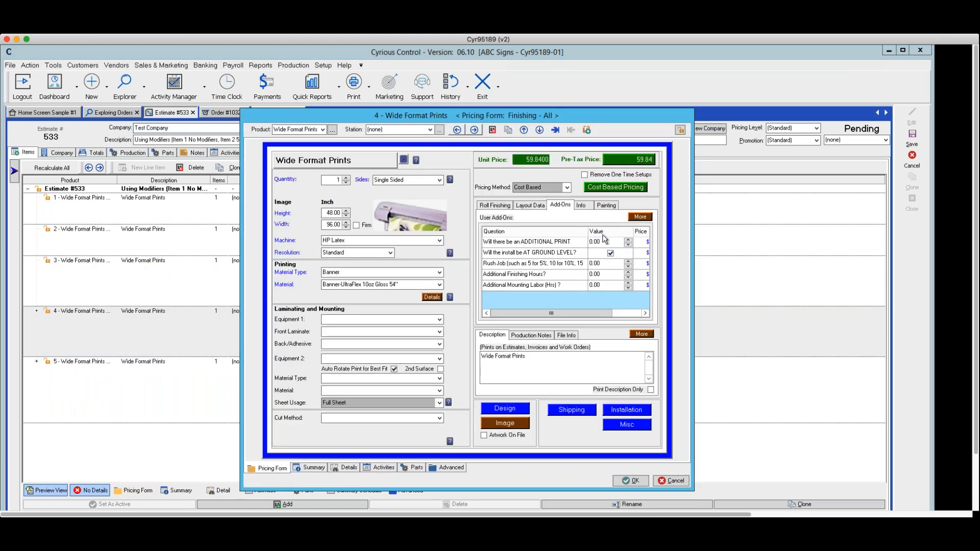
{"action": "left_click", "coordinate": [645, 313]}
{"action": "left_click", "coordinate": [643, 314]}
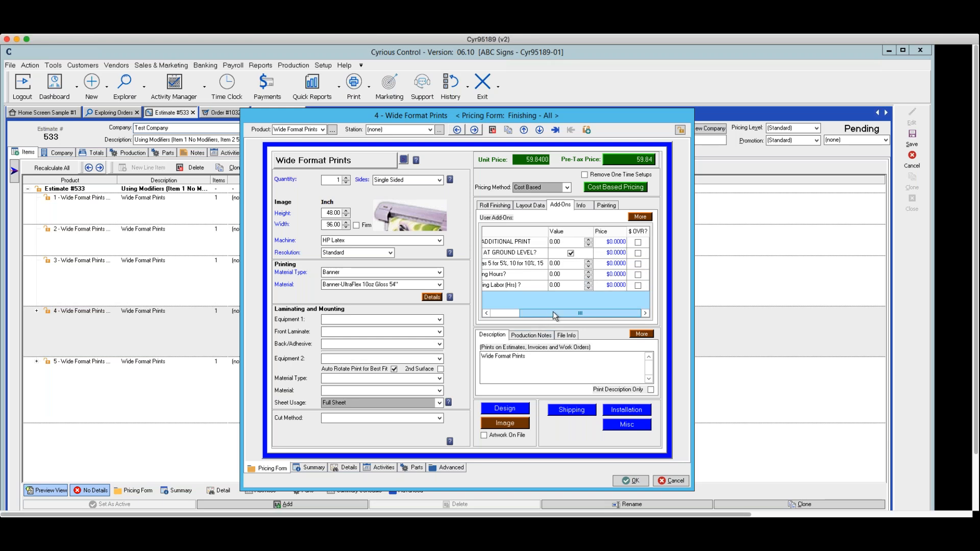
{"action": "left_click", "coordinate": [503, 314]}
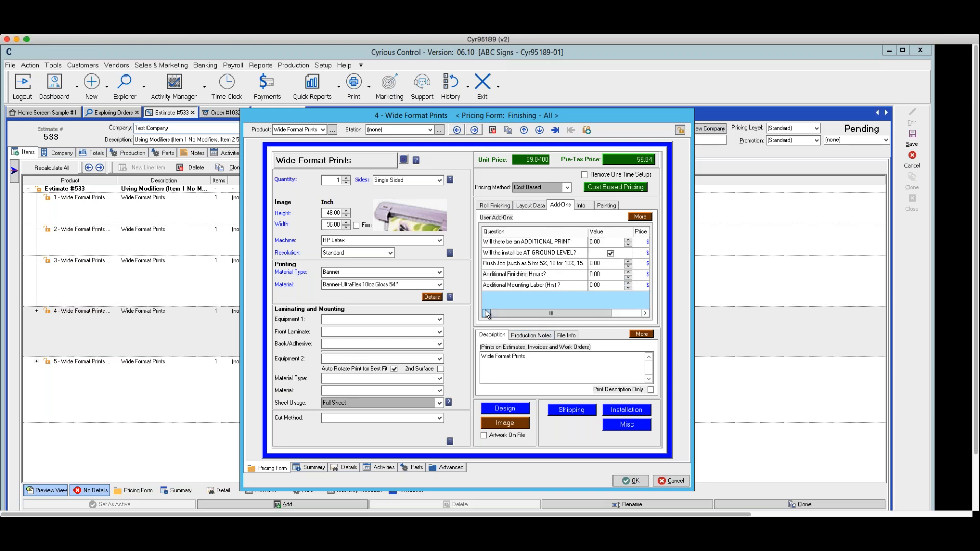
{"action": "left_click", "coordinate": [631, 481]}
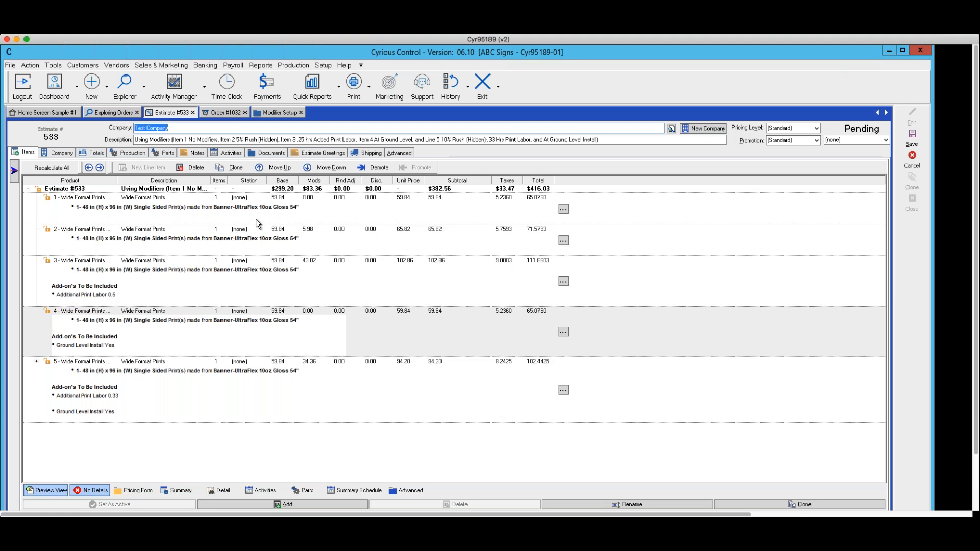
Step: Save the edited estimate, declining to cancel without saving
{"action": "scroll", "coordinate": [258, 225], "scroll_direction": "down", "scroll_amount": 1}
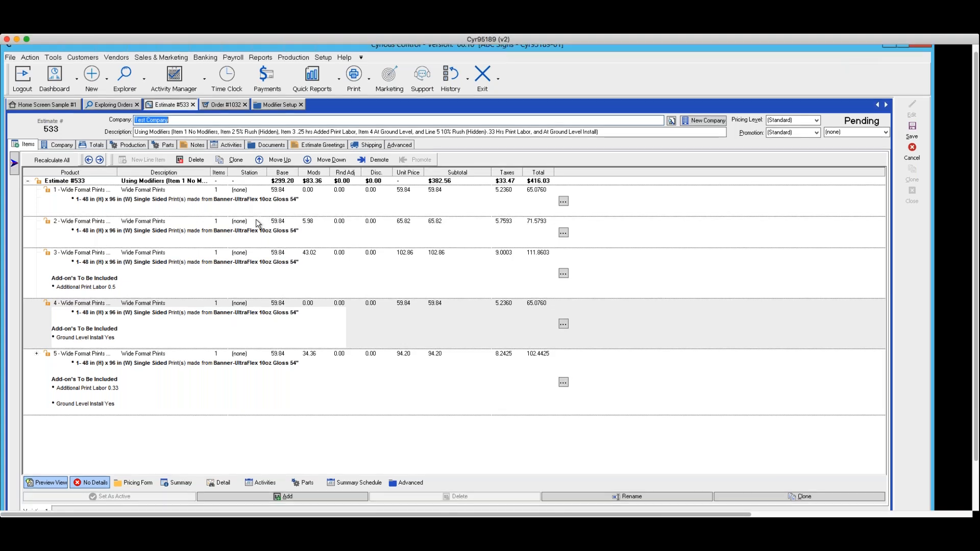
{"action": "scroll", "coordinate": [258, 225], "scroll_direction": "down", "scroll_amount": 1}
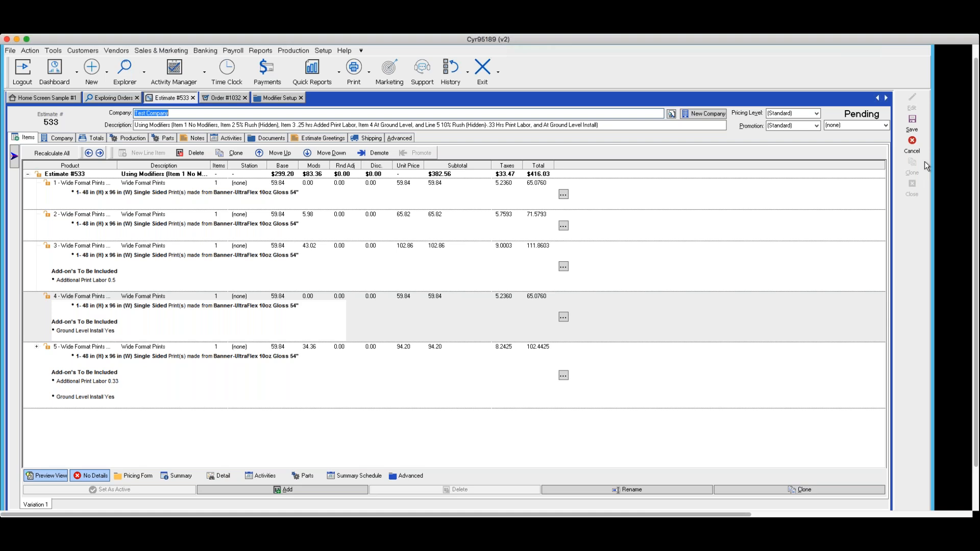
{"action": "left_click", "coordinate": [912, 147]}
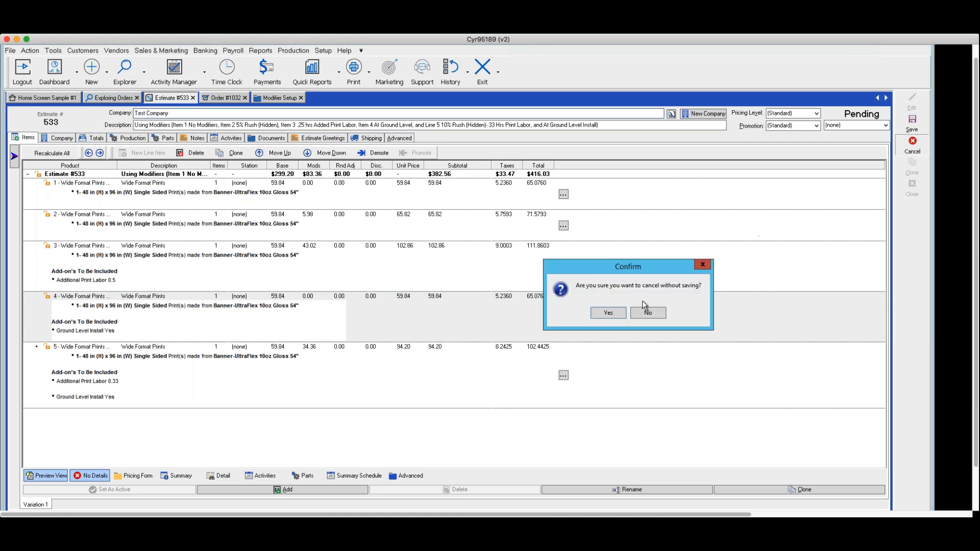
{"action": "left_click", "coordinate": [646, 313]}
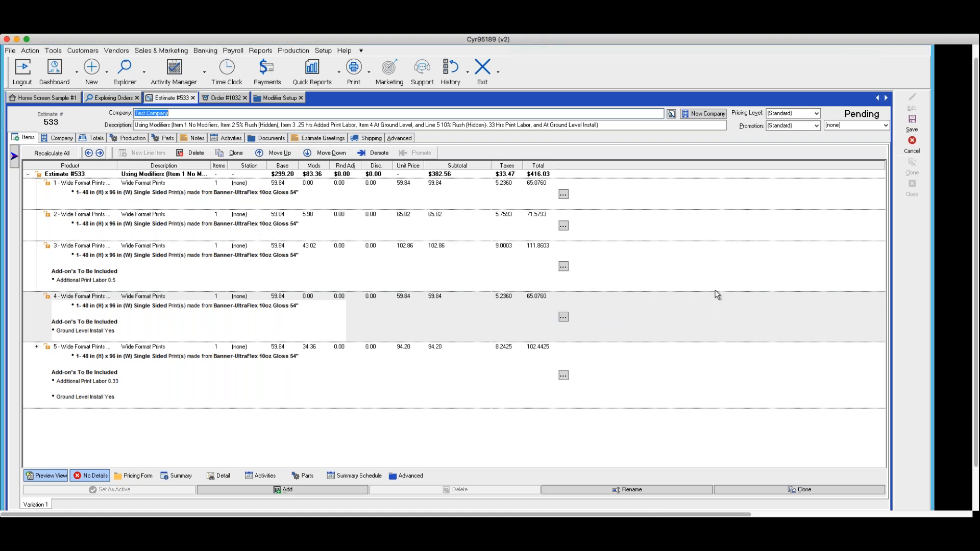
{"action": "left_click", "coordinate": [912, 122]}
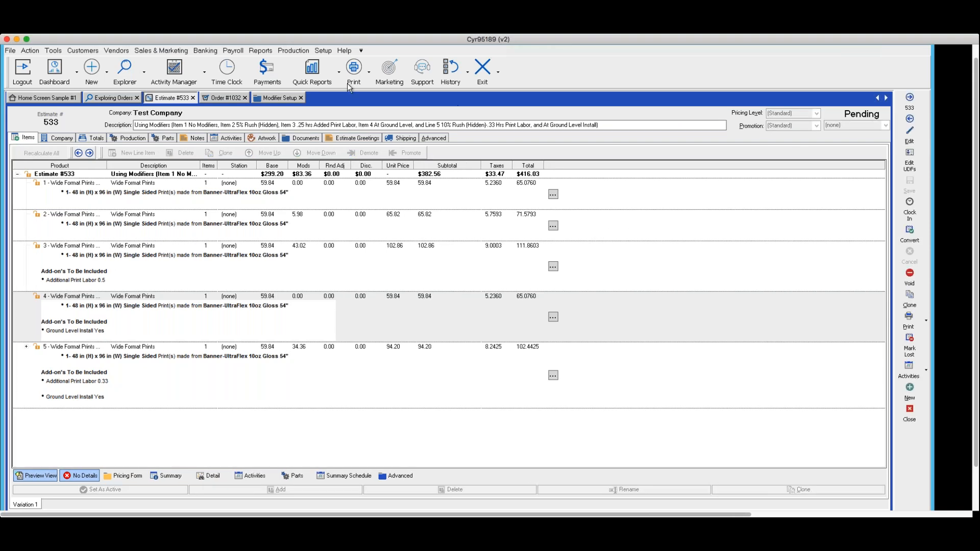
Step: Check line item 4's Ground Level Install add-on in the estimate, and open the Universal Product Options user constants in the pricing setup
{"action": "left_click", "coordinate": [323, 50]}
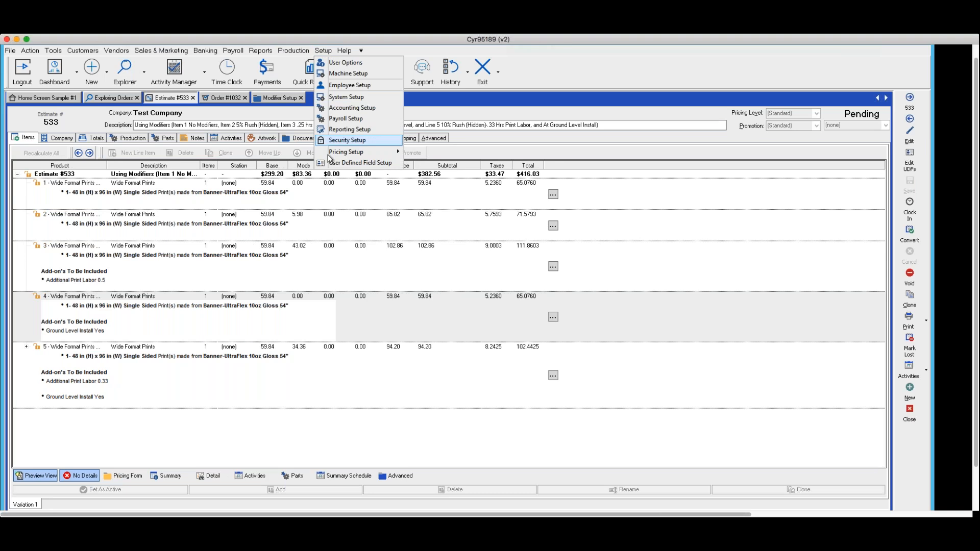
{"action": "mouse_move", "coordinate": [334, 151]}
{"action": "left_click", "coordinate": [424, 154]}
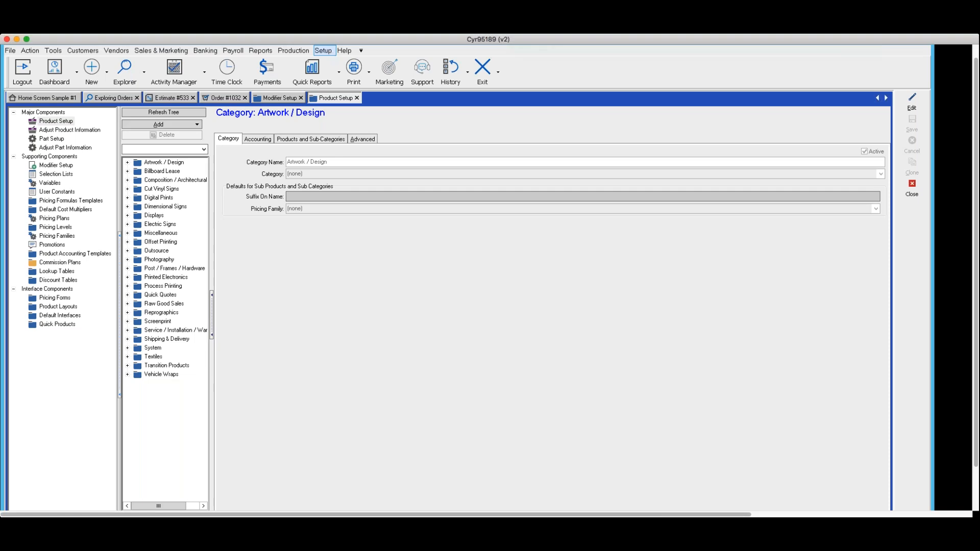
{"action": "left_click", "coordinate": [185, 101]}
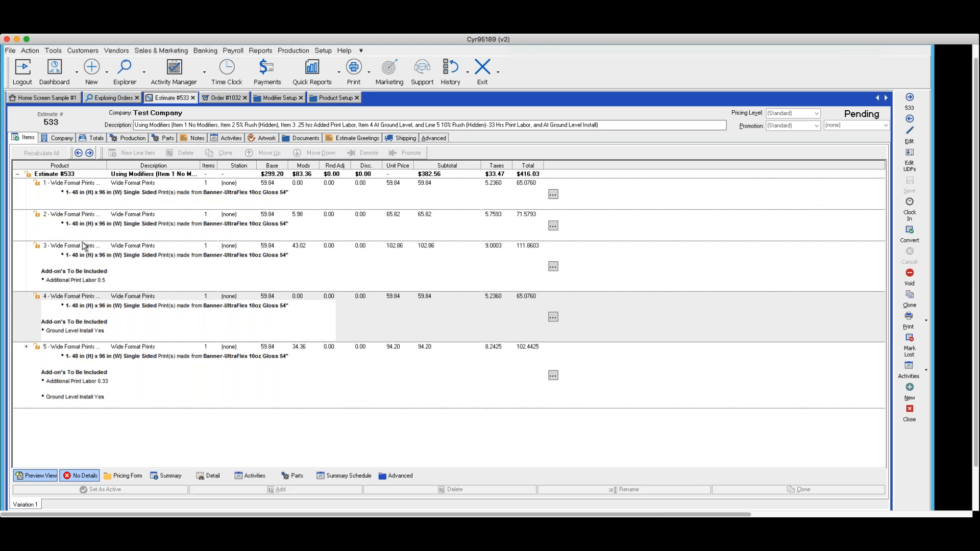
{"action": "left_click", "coordinate": [75, 334]}
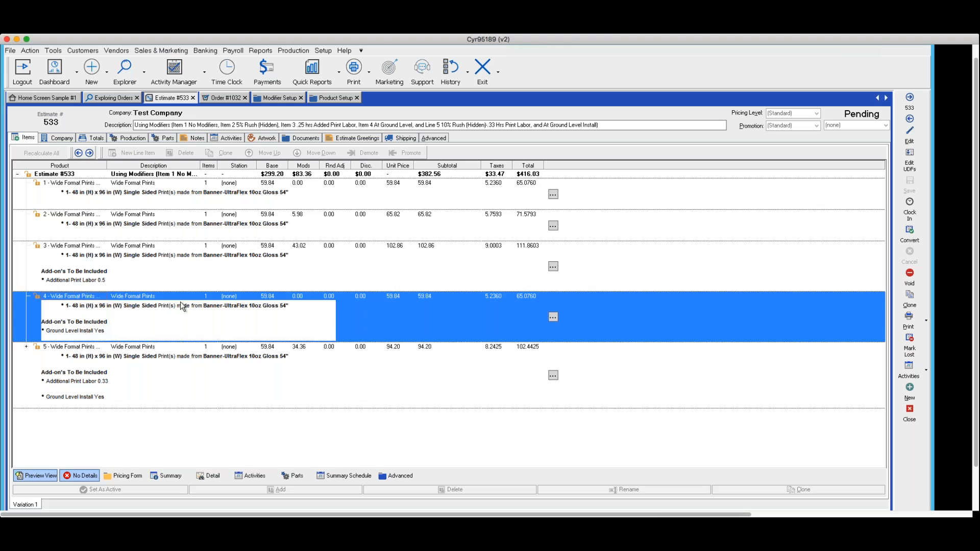
{"action": "left_click", "coordinate": [336, 100]}
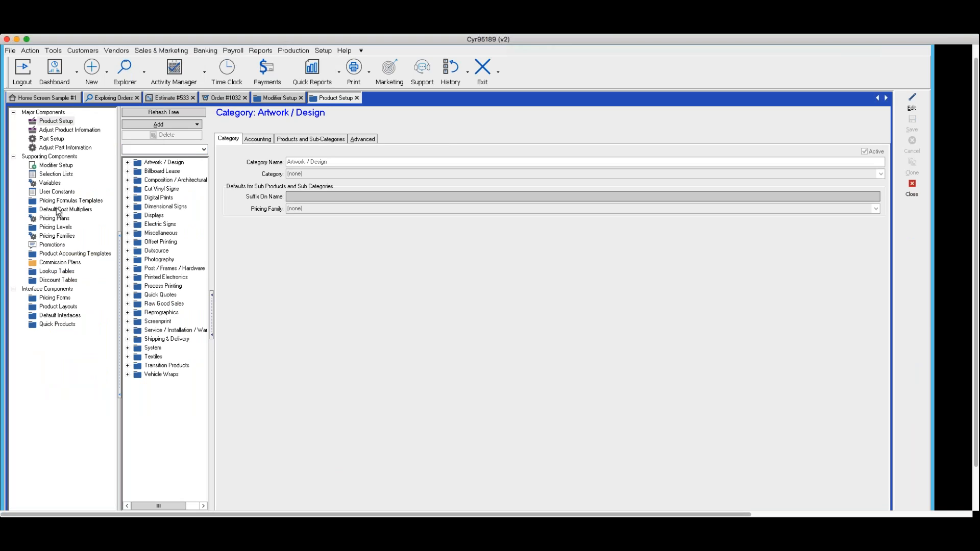
{"action": "left_click", "coordinate": [46, 192]}
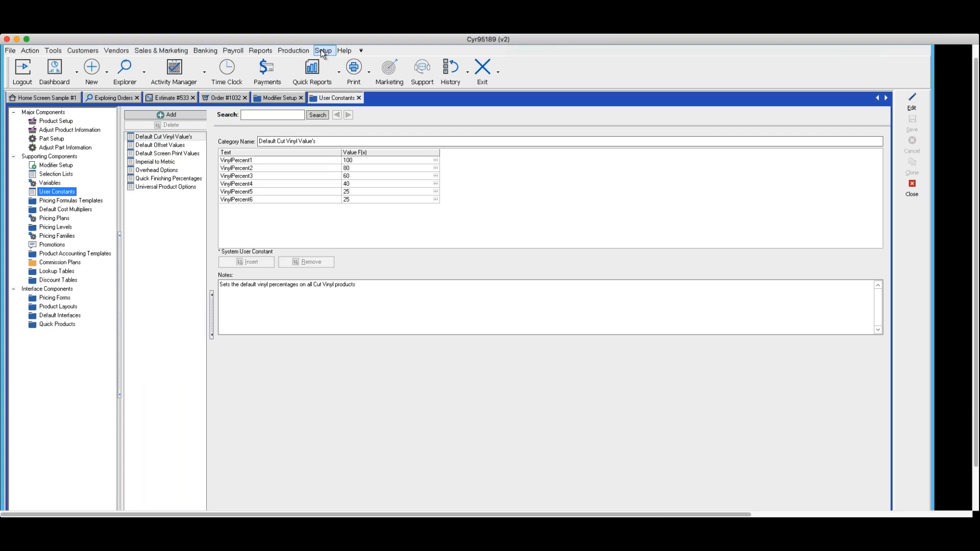
{"action": "left_click", "coordinate": [74, 193]}
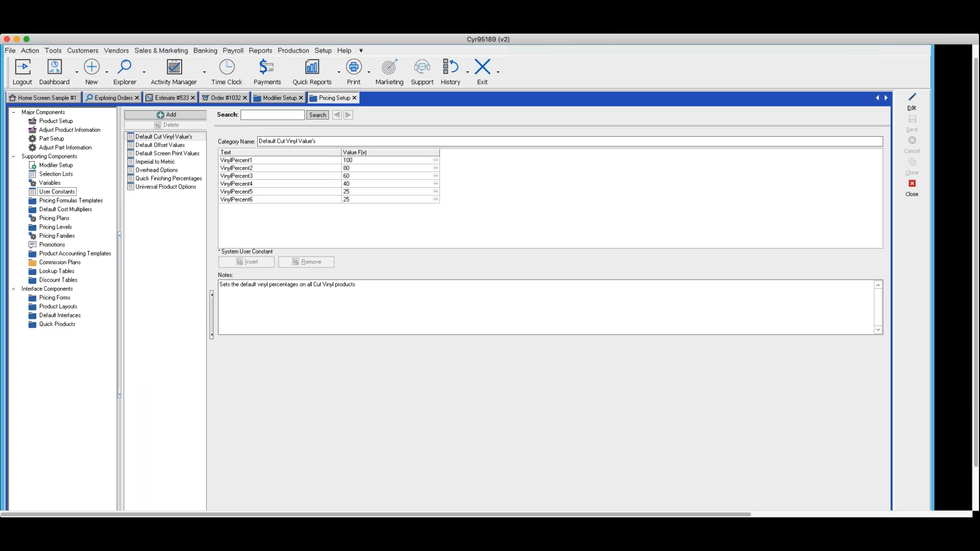
{"action": "left_click", "coordinate": [173, 187]}
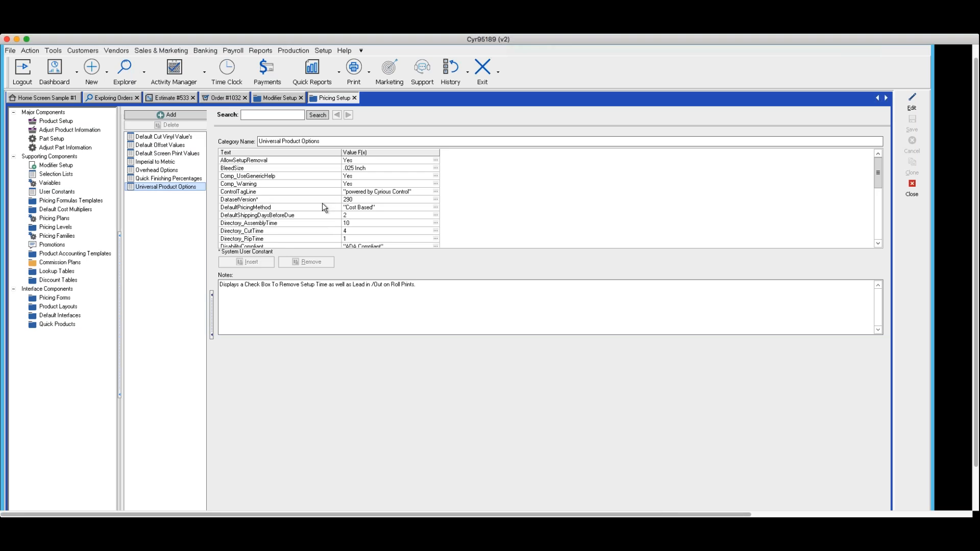
Step: Locate the HiddenEstimateModifiers constant in Universal Product Options, start editing the category, and view the constant's note
{"action": "left_click", "coordinate": [877, 171]}
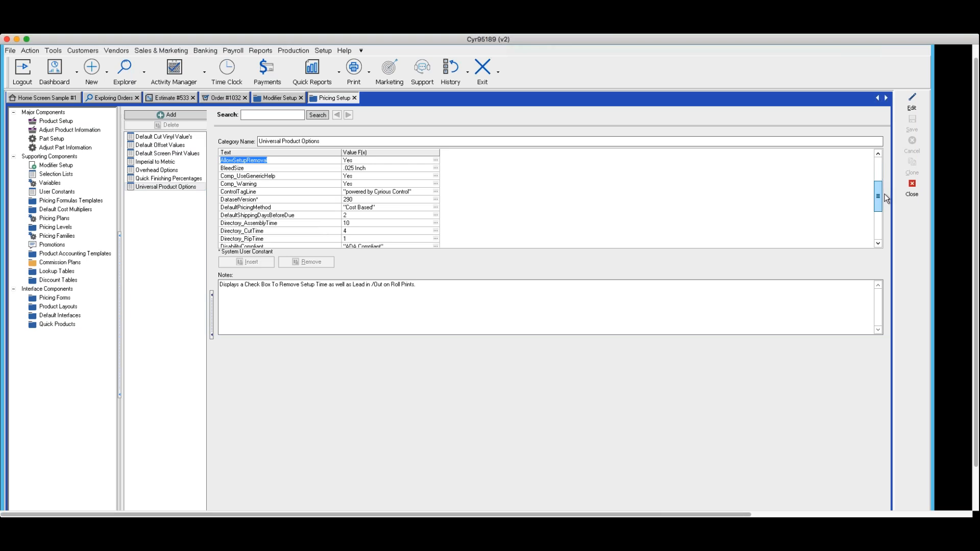
{"action": "left_click_drag", "start_coordinate": [884, 212], "coordinate": [879, 214]}
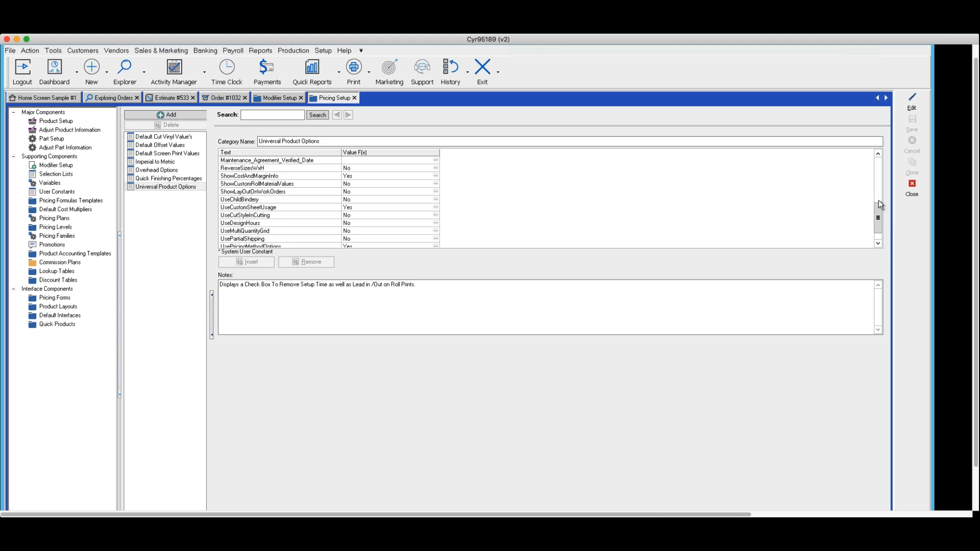
{"action": "left_click", "coordinate": [878, 153]}
{"action": "left_click", "coordinate": [877, 153]}
{"action": "left_click", "coordinate": [878, 153]}
{"action": "left_click", "coordinate": [878, 153]}
{"action": "left_click", "coordinate": [877, 153]}
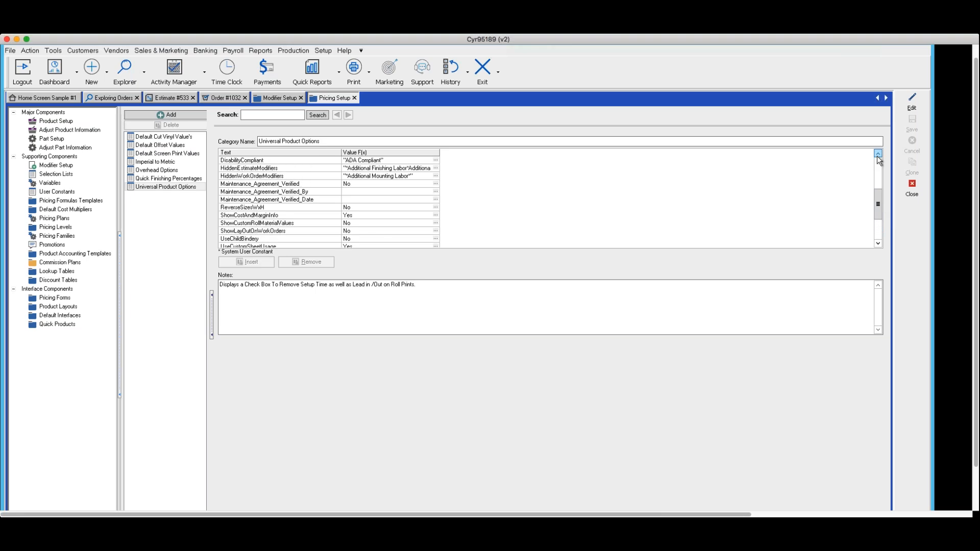
{"action": "left_click", "coordinate": [877, 153]}
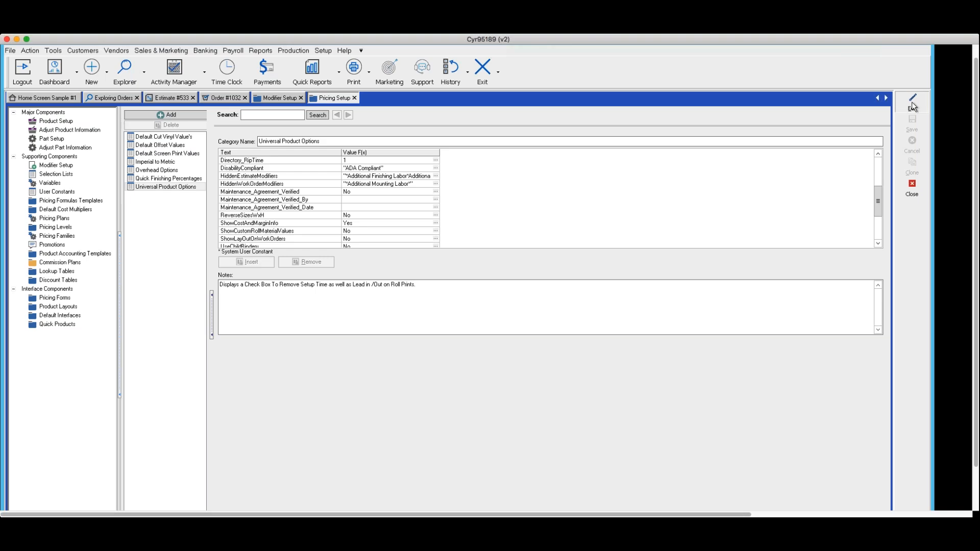
{"action": "left_click", "coordinate": [912, 102]}
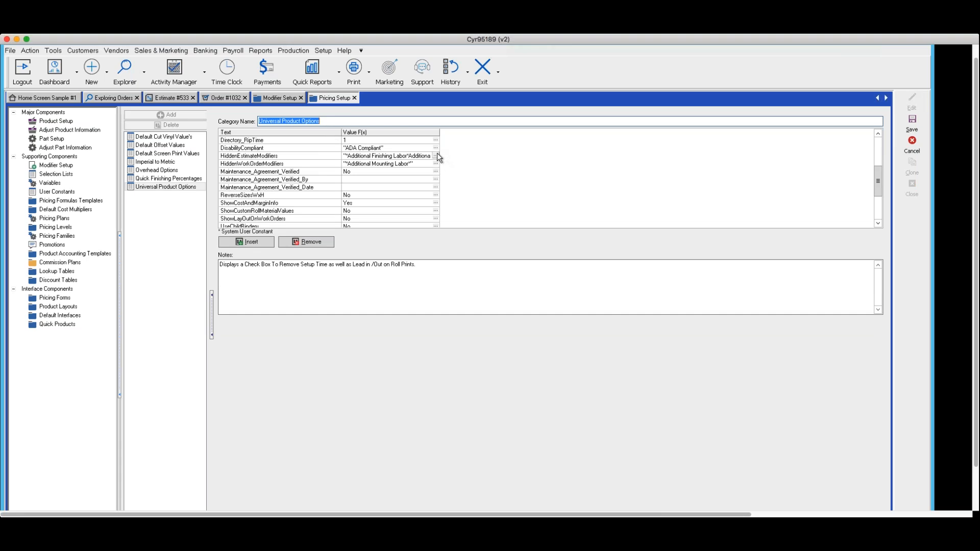
{"action": "left_click", "coordinate": [247, 156]}
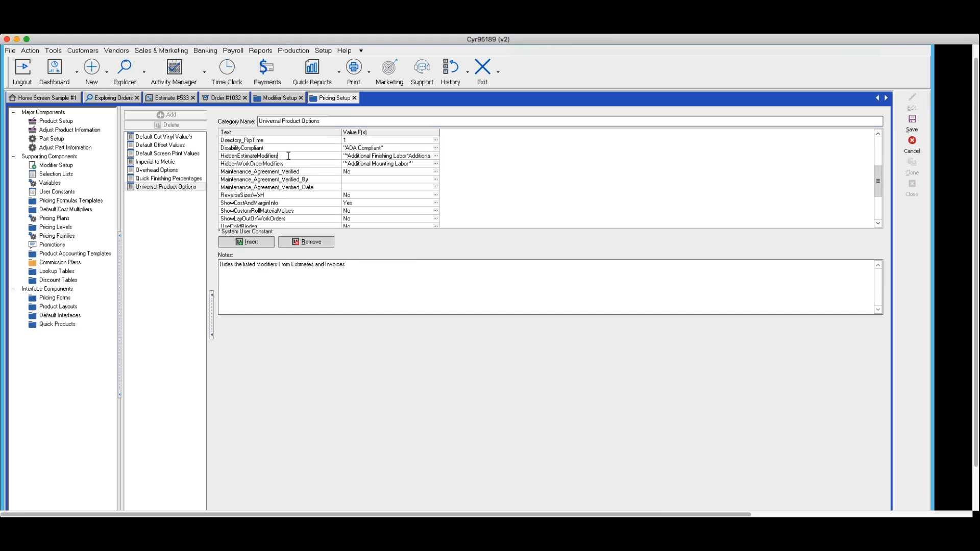
{"action": "left_click", "coordinate": [247, 157]}
Step: Examine the modifier names and asterisk separators in the HiddenEstimateModifiers formula, and cancel the Formula Builder
{"action": "left_click", "coordinate": [434, 154]}
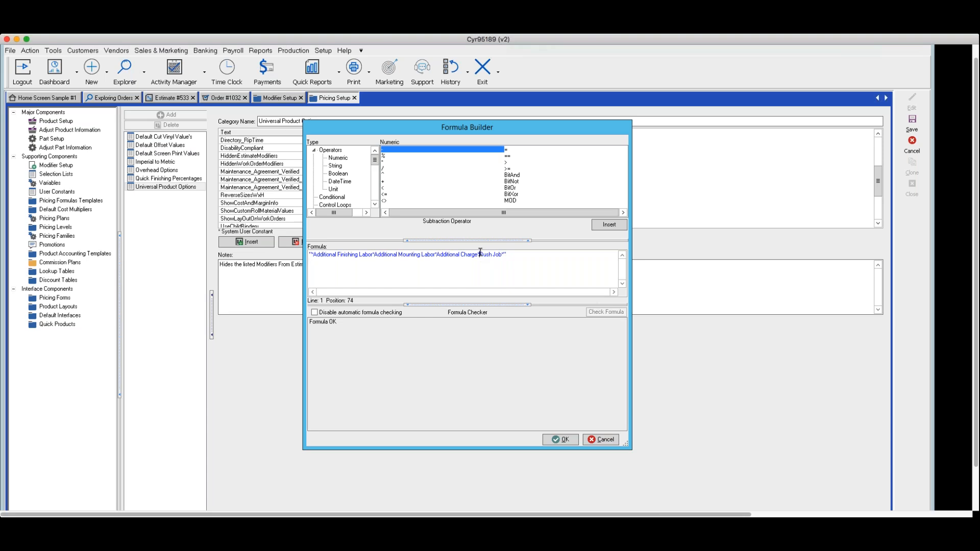
{"action": "left_click_drag", "start_coordinate": [480, 253], "coordinate": [499, 257]}
{"action": "left_click", "coordinate": [505, 260]}
{"action": "left_click_drag", "start_coordinate": [480, 255], "coordinate": [504, 255]}
{"action": "left_click_drag", "start_coordinate": [313, 254], "coordinate": [333, 254]}
{"action": "left_click", "coordinate": [314, 255]}
{"action": "left_click_drag", "start_coordinate": [313, 254], "coordinate": [373, 254]}
{"action": "left_click_drag", "start_coordinate": [374, 254], "coordinate": [374, 275]}
{"action": "left_click", "coordinate": [480, 254]}
{"action": "left_click_drag", "start_coordinate": [479, 253], "coordinate": [504, 257]}
{"action": "left_click", "coordinate": [595, 440]}
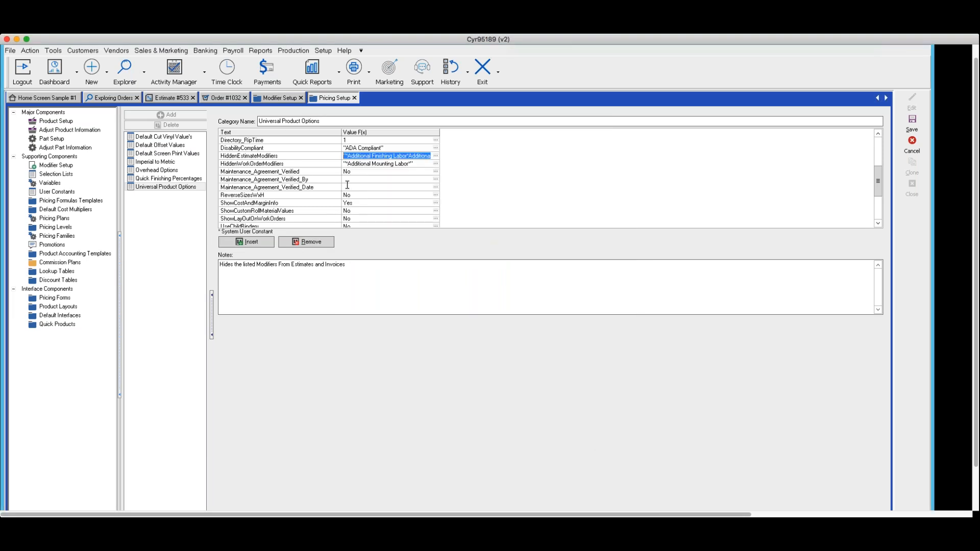
Step: Examine the note and formula of the HiddenWorkOrderModifiers constant, and accept the formula
{"action": "left_click", "coordinate": [287, 163]}
{"action": "left_click_drag", "start_coordinate": [286, 163], "coordinate": [200, 165]}
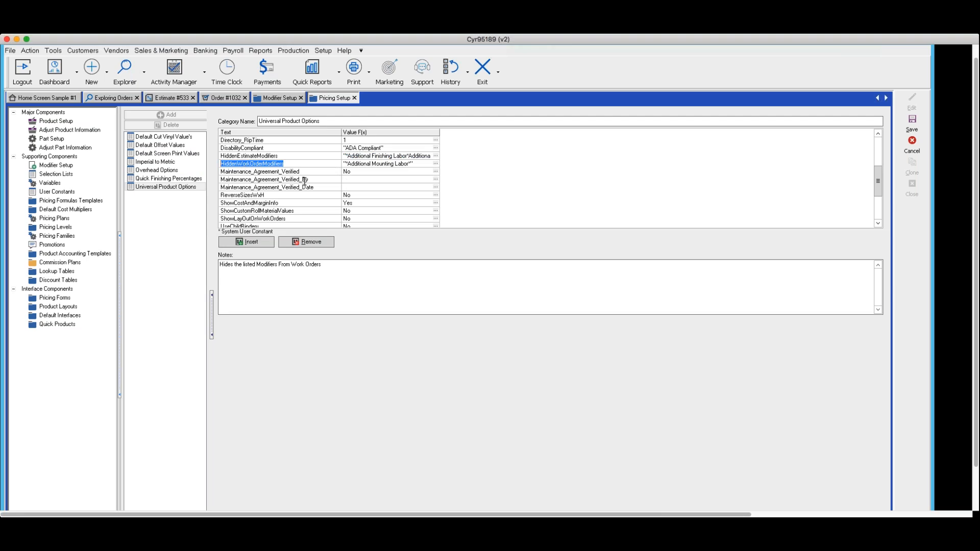
{"action": "left_click", "coordinate": [436, 163]}
{"action": "left_click", "coordinate": [435, 164]}
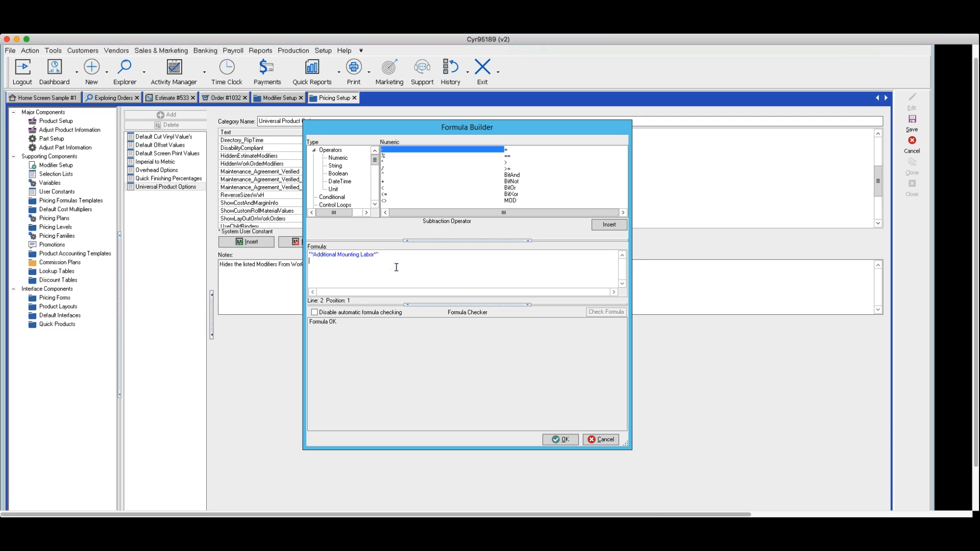
{"action": "left_click", "coordinate": [570, 441]}
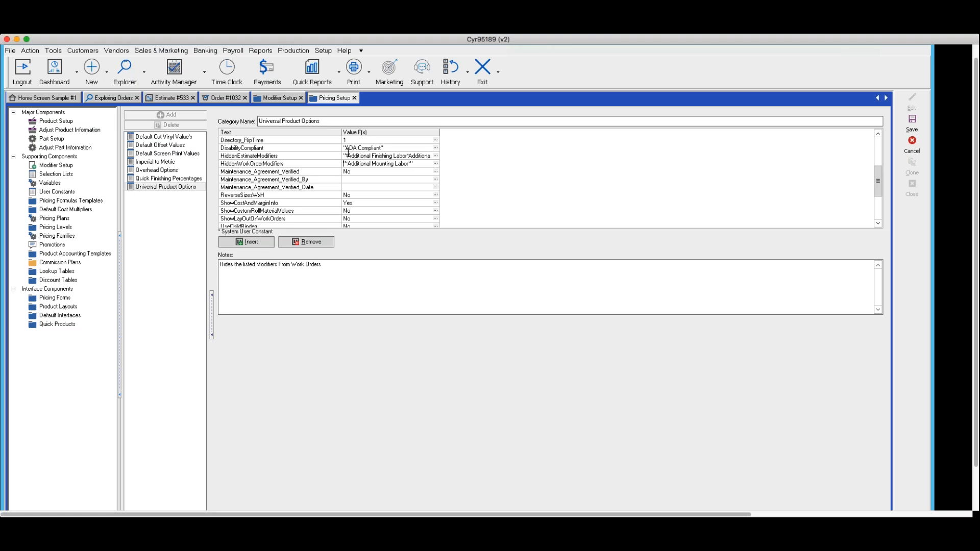
Step: Recheck and accept the HiddenEstimateModifiers formula, and save the Universal Product Options category
{"action": "left_click", "coordinate": [436, 156]}
{"action": "left_click", "coordinate": [436, 155]}
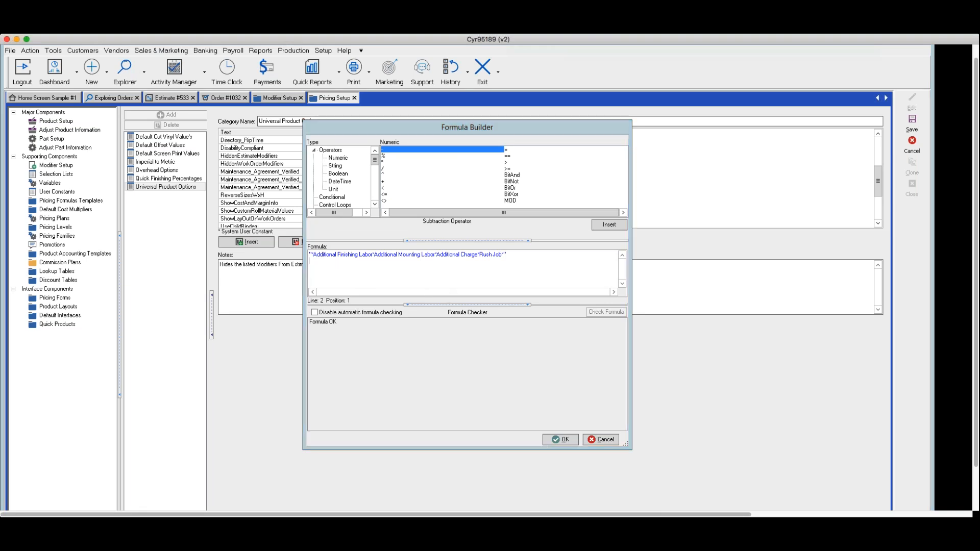
{"action": "left_click", "coordinate": [551, 439]}
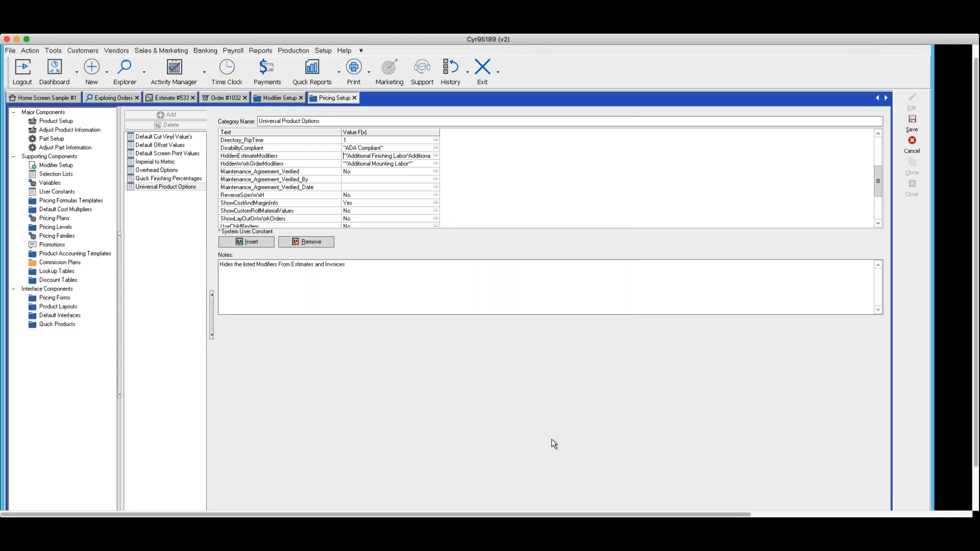
{"action": "left_click", "coordinate": [912, 123]}
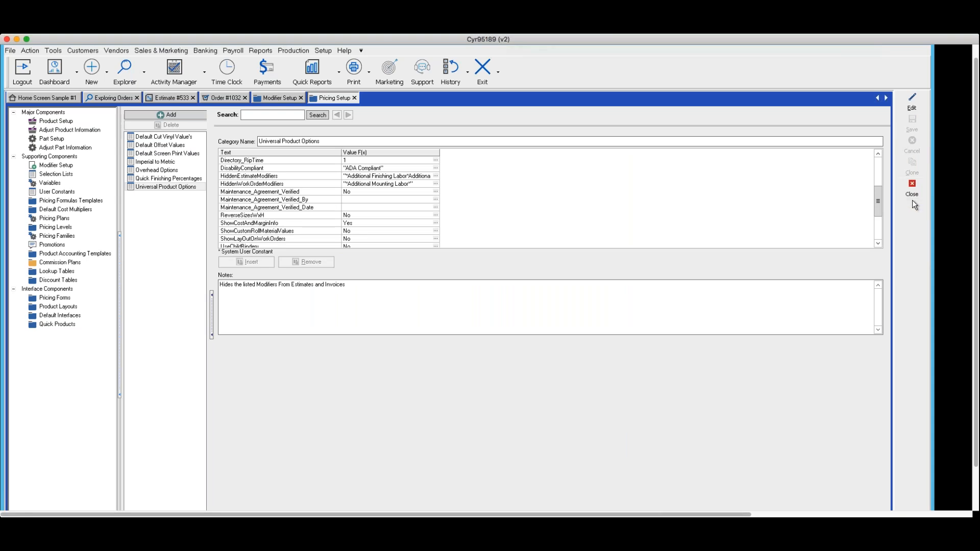
Step: Close the pricing and modifier setup screens, and preview the Standard Work Order report for the order created from the estimate
{"action": "left_click", "coordinate": [909, 189]}
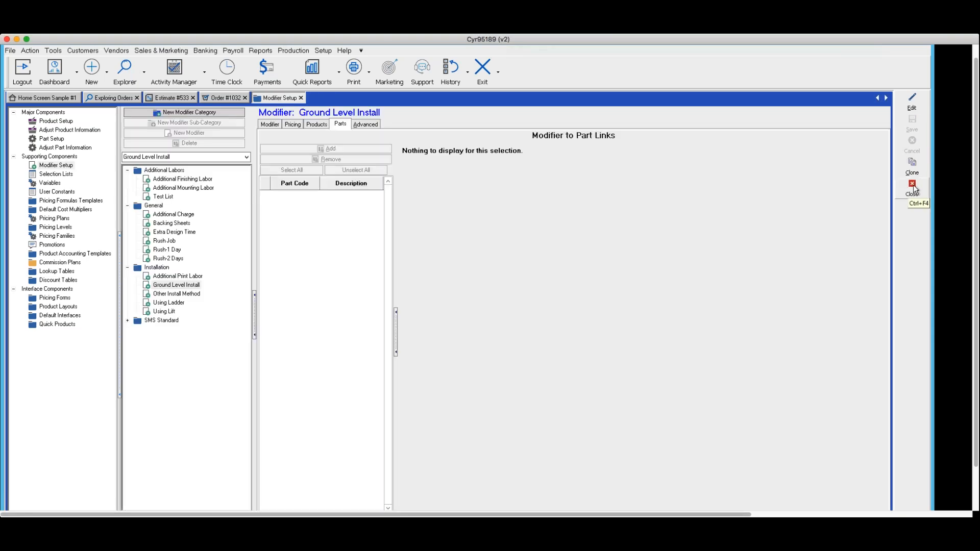
{"action": "left_click", "coordinate": [911, 190]}
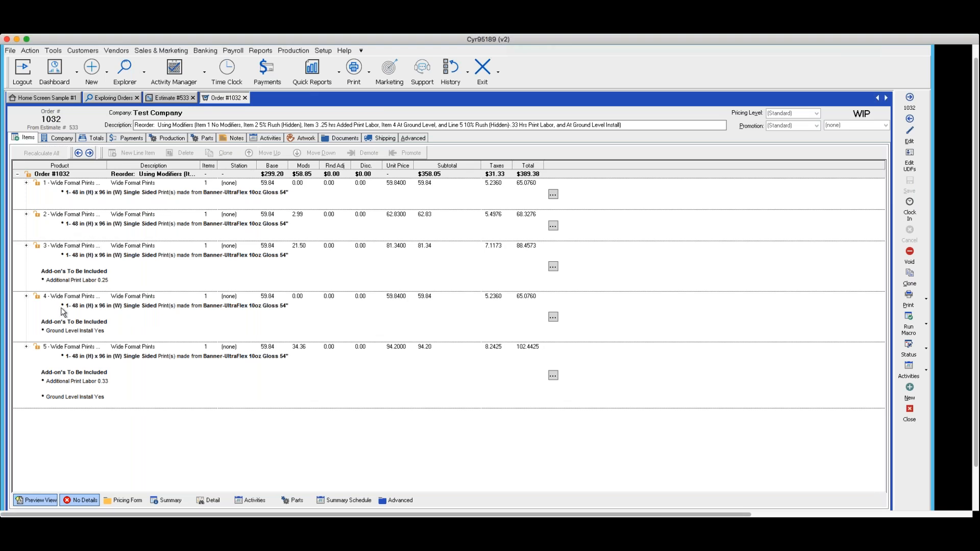
{"action": "left_click", "coordinate": [925, 300]}
{"action": "left_click", "coordinate": [940, 295]}
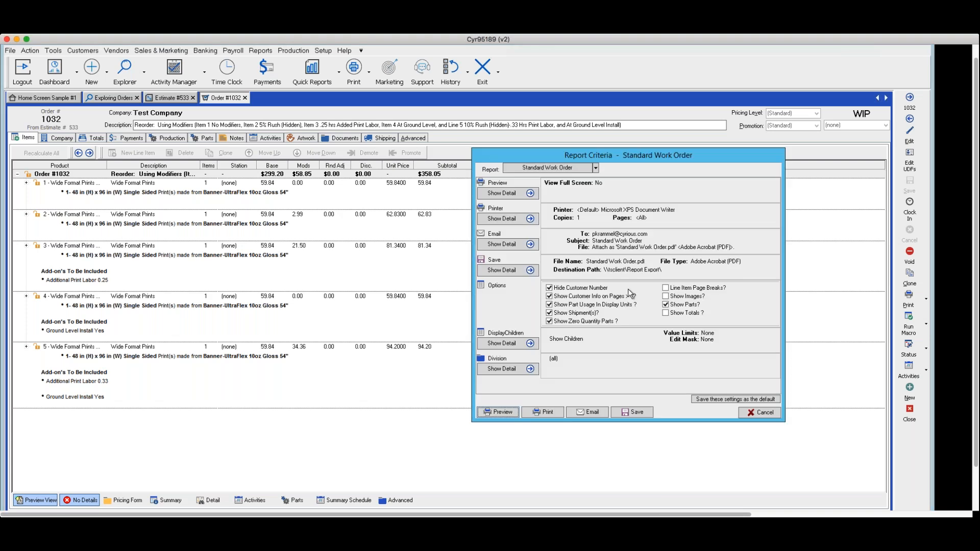
{"action": "left_click", "coordinate": [505, 412]}
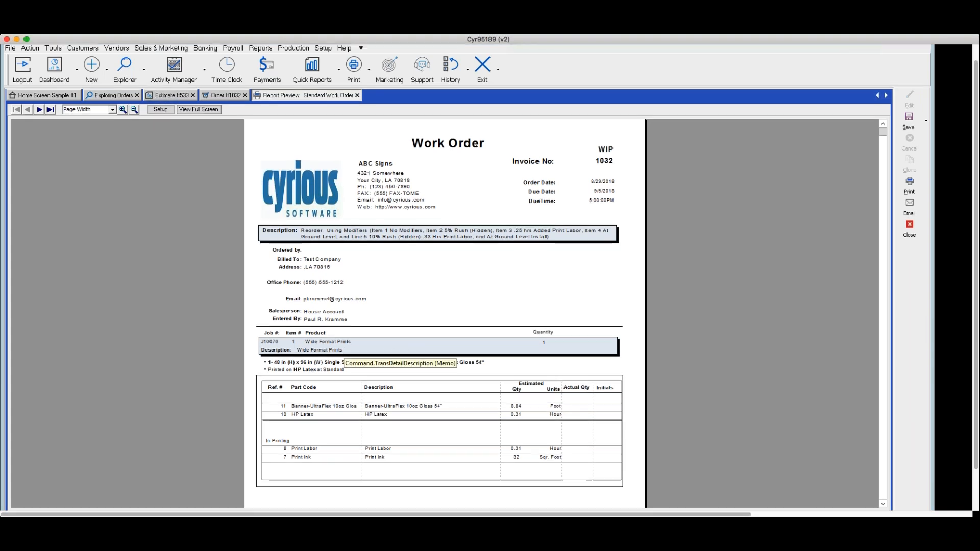
Step: Compare the add-ons listed for item 2 on page 2 of the work order with the order's line items
{"action": "scroll", "coordinate": [339, 356], "scroll_direction": "down", "scroll_amount": 3}
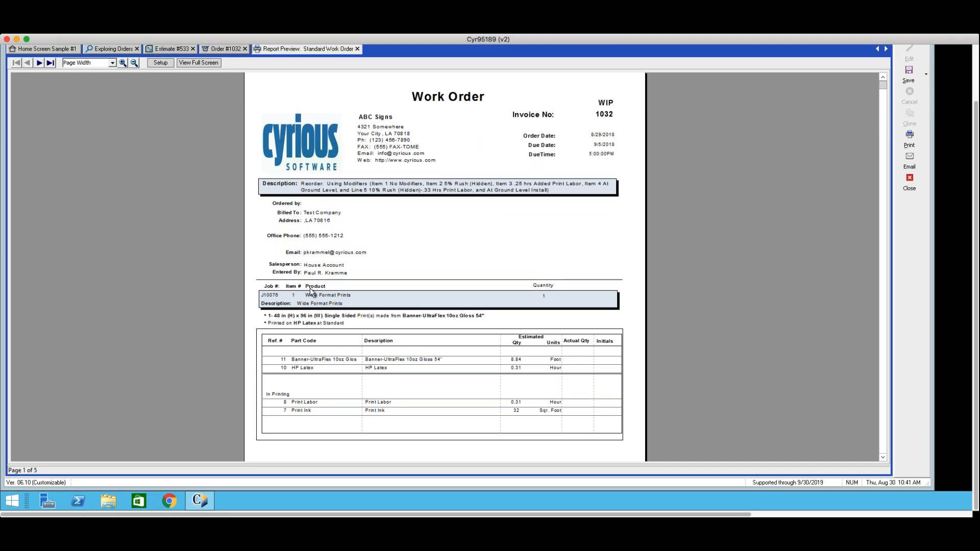
{"action": "left_click", "coordinate": [40, 63]}
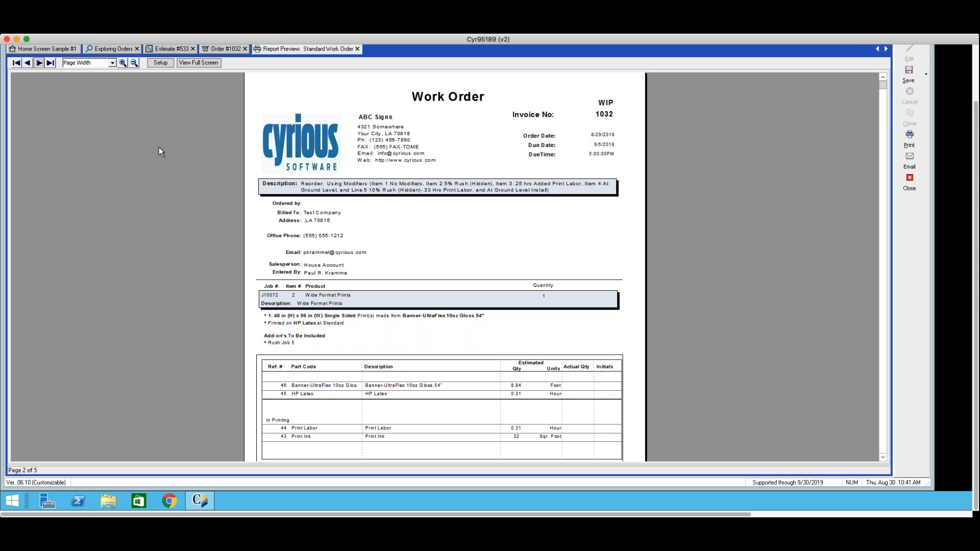
{"action": "left_click", "coordinate": [201, 51]}
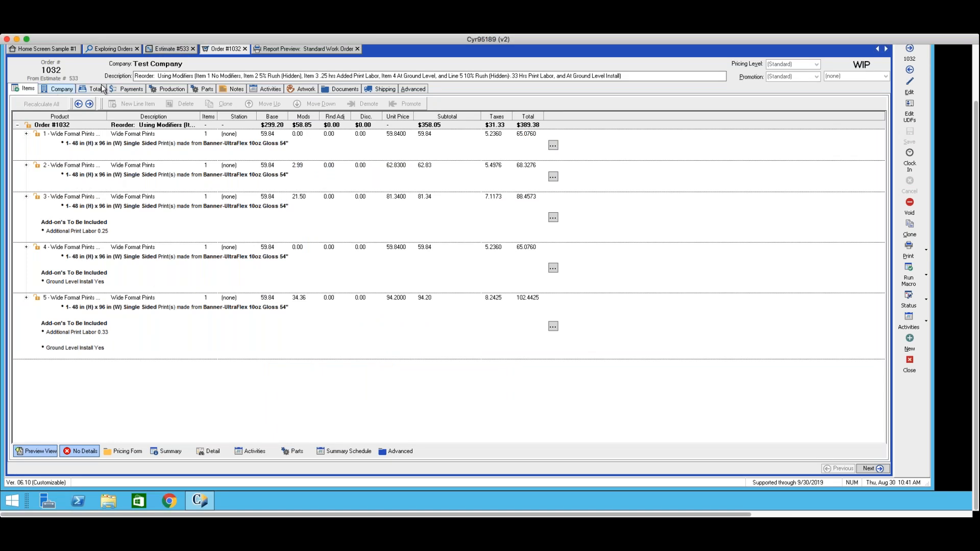
{"action": "left_click", "coordinate": [275, 50]}
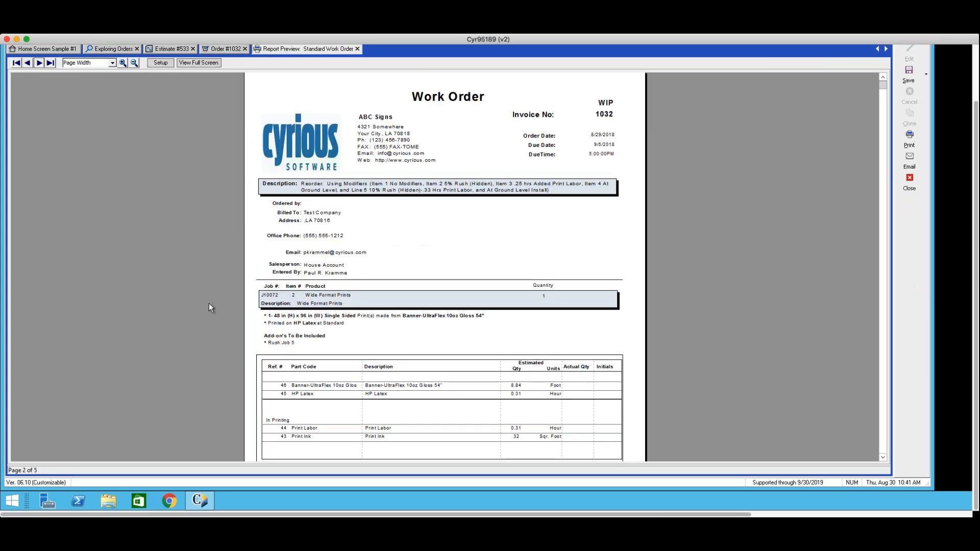
Step: Review the add-ons listed for items 3, 4 and 5 on the remaining work order pages, and close the report preview
{"action": "left_click", "coordinate": [36, 62]}
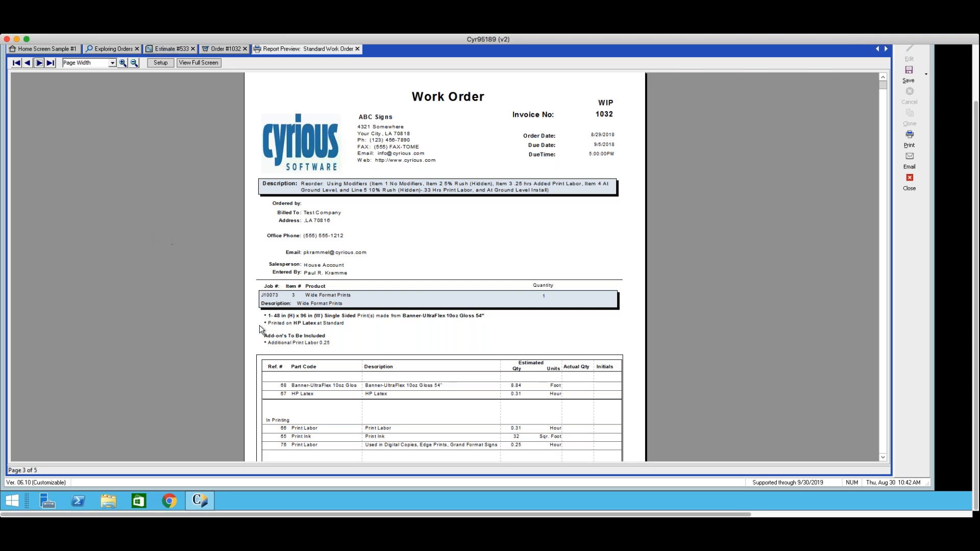
{"action": "left_click", "coordinate": [39, 63]}
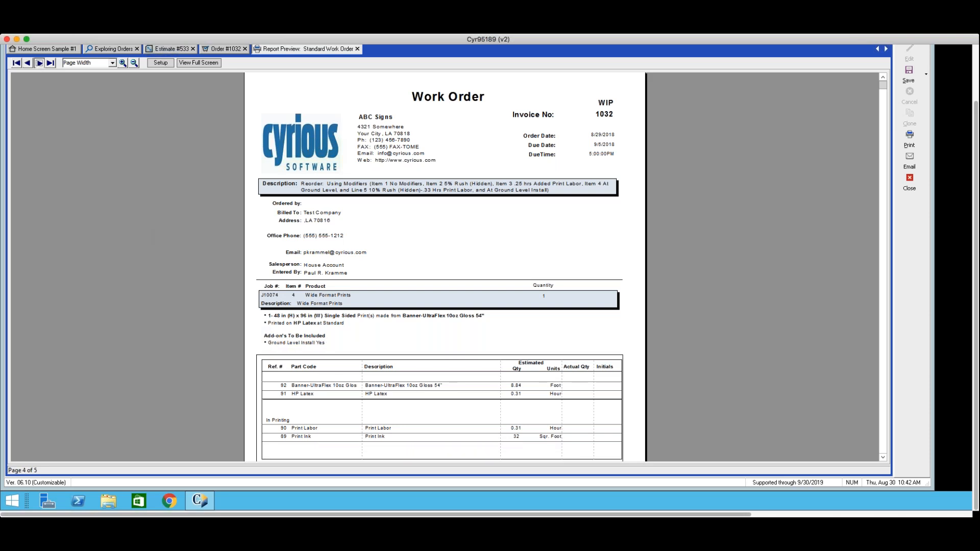
{"action": "left_click", "coordinate": [39, 64]}
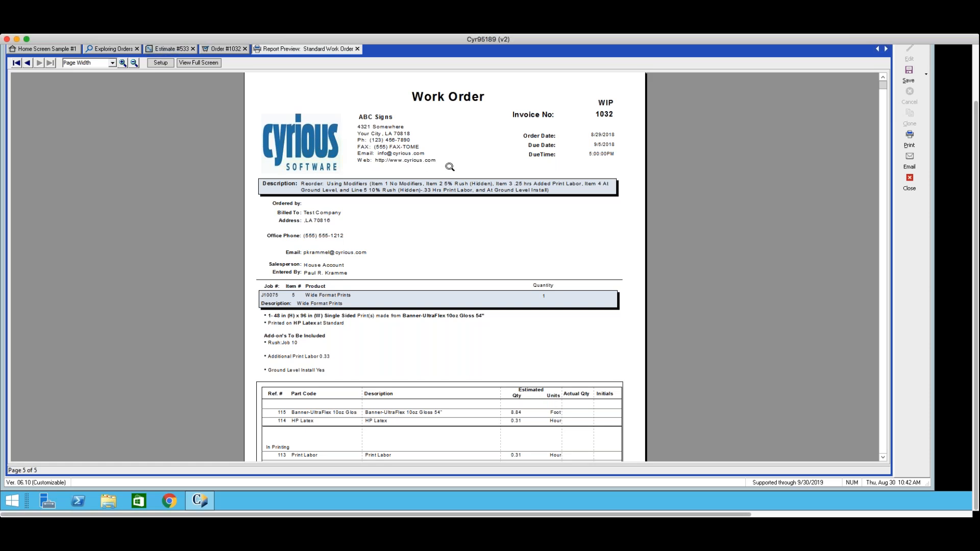
{"action": "left_click", "coordinate": [908, 183]}
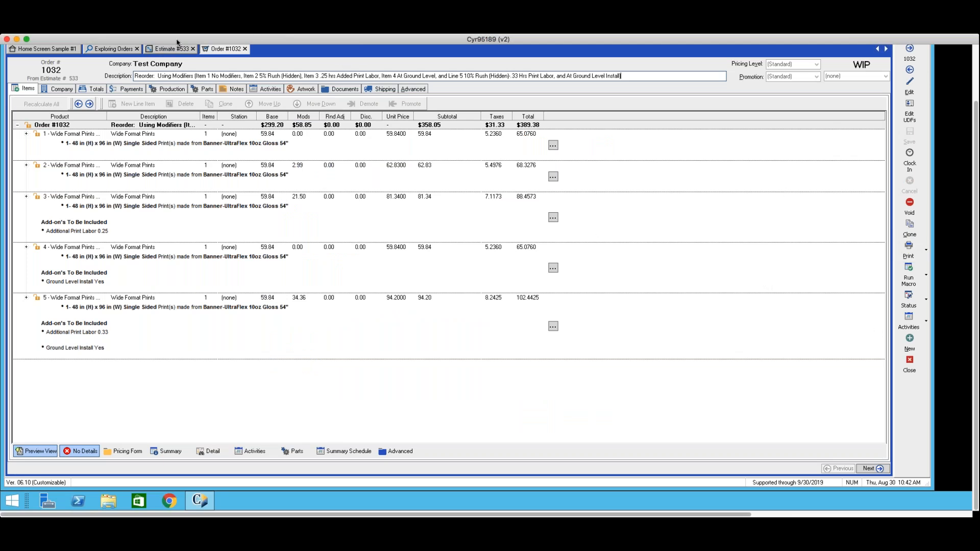
Step: Open the Universal Product Options category of the user constants in the pricing setup
{"action": "scroll", "coordinate": [735, 239], "scroll_direction": "up", "scroll_amount": 1}
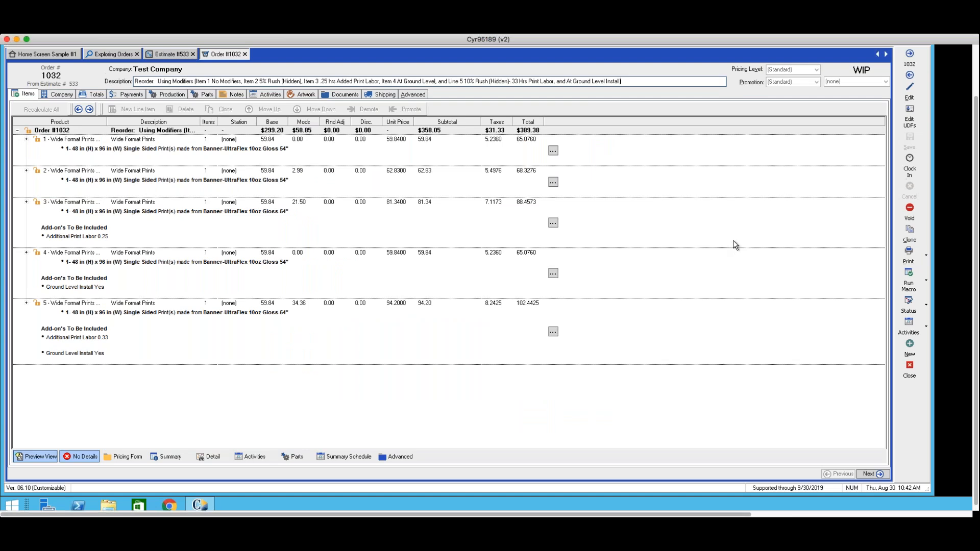
{"action": "scroll", "coordinate": [733, 240], "scroll_direction": "up", "scroll_amount": 5}
{"action": "left_click", "coordinate": [321, 65]}
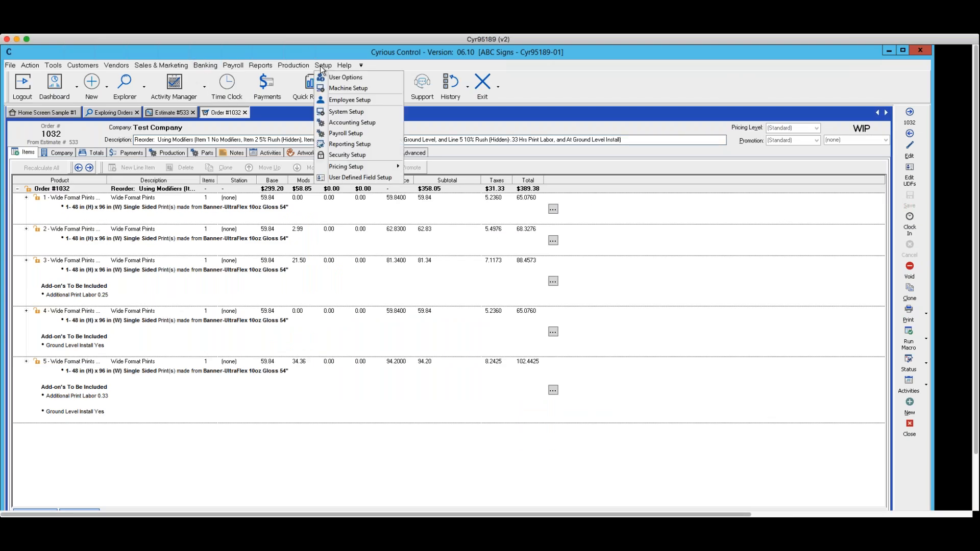
{"action": "mouse_move", "coordinate": [344, 169]}
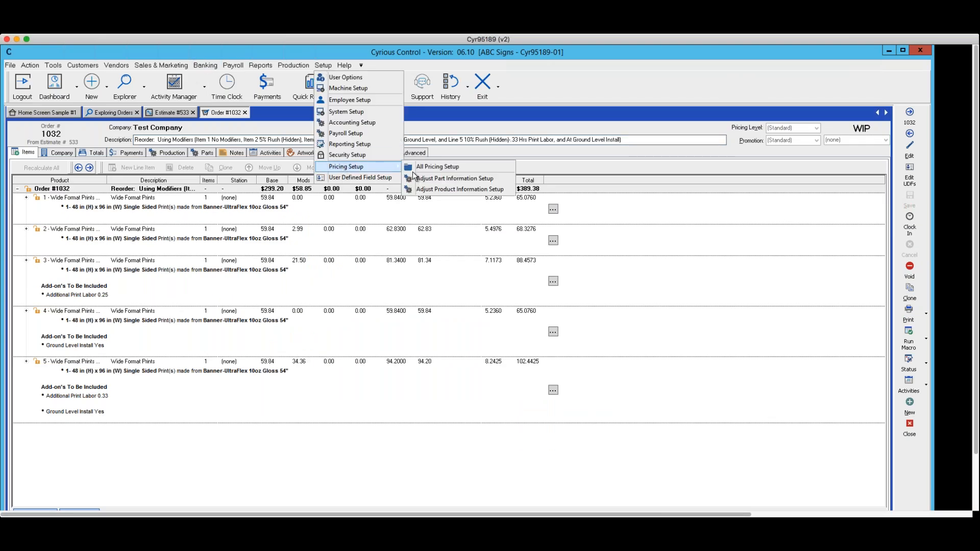
{"action": "left_click", "coordinate": [426, 167]}
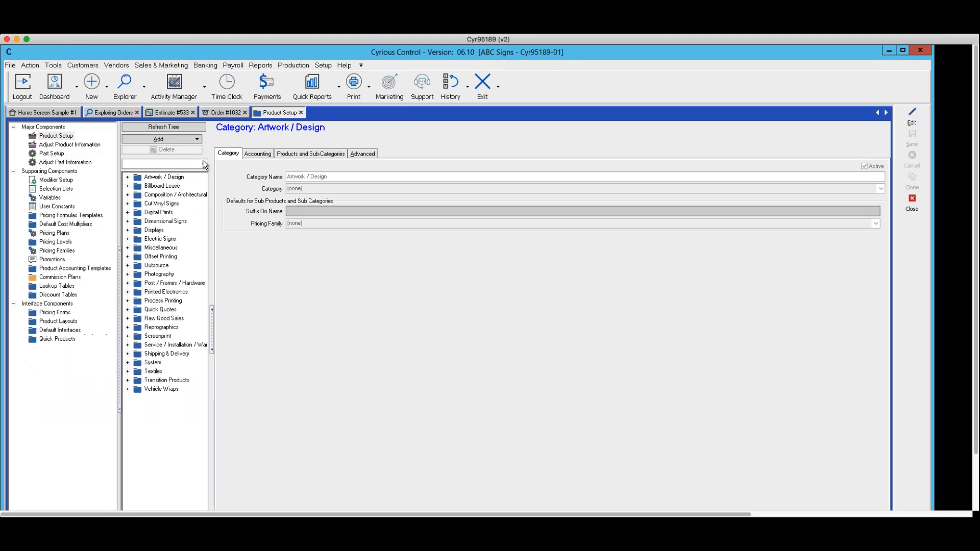
{"action": "left_click", "coordinate": [59, 206]}
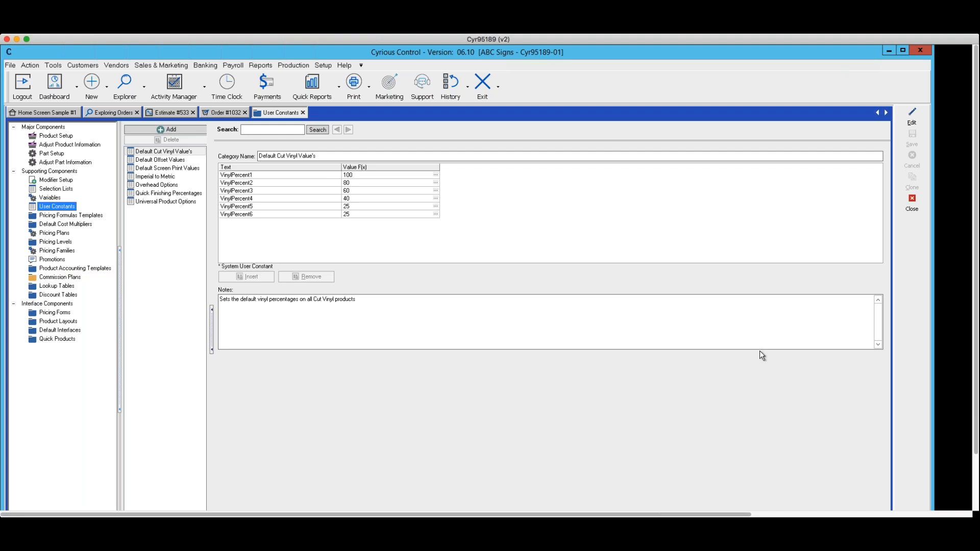
{"action": "left_click", "coordinate": [146, 203]}
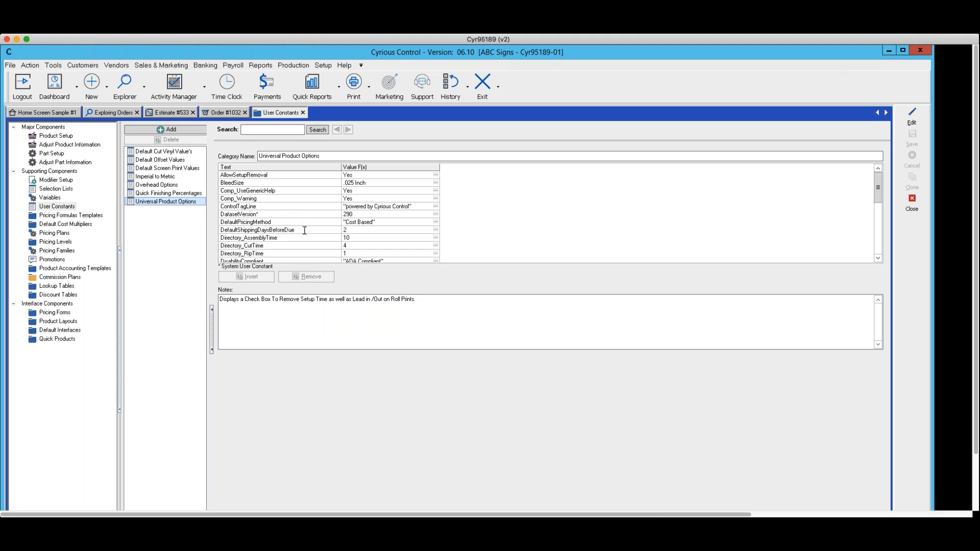
Step: Read the note of the DefaultPricingMethod constant, and find the HiddenEstimateModifiers constant and read its note
{"action": "scroll", "coordinate": [305, 229], "scroll_direction": "down", "scroll_amount": 2}
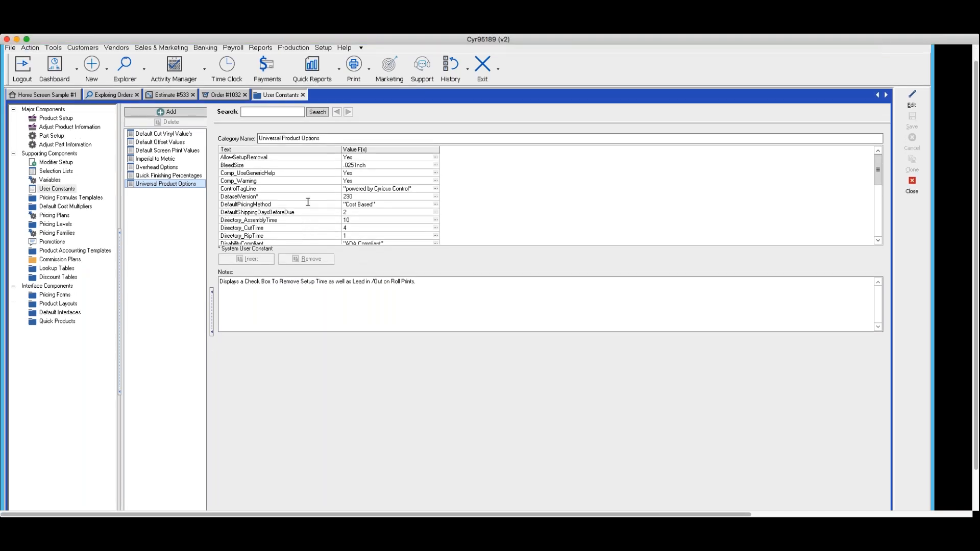
{"action": "left_click", "coordinate": [293, 204]}
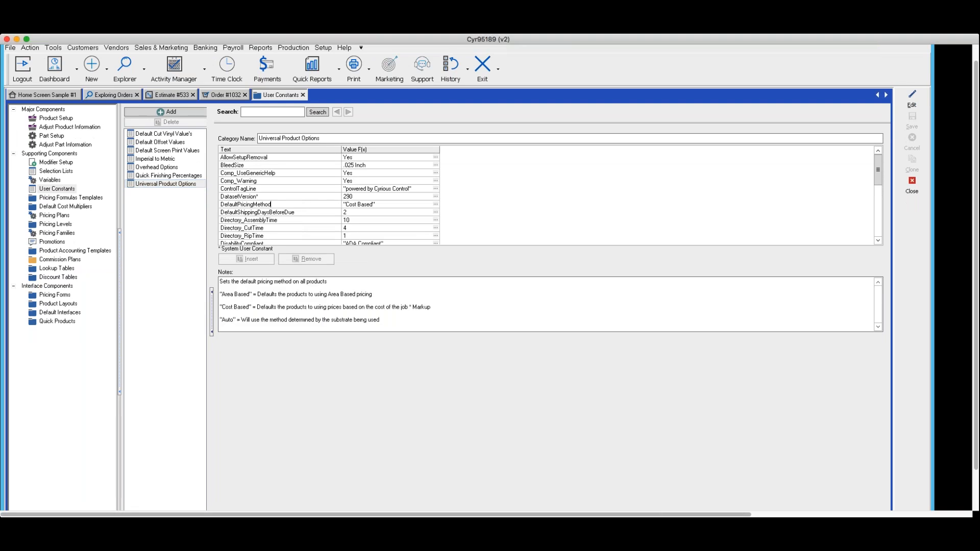
{"action": "left_click", "coordinate": [876, 240]}
{"action": "left_click", "coordinate": [876, 240]}
{"action": "left_click", "coordinate": [877, 240]}
{"action": "left_click", "coordinate": [877, 240]}
{"action": "left_click", "coordinate": [877, 240]}
{"action": "left_click", "coordinate": [877, 239]}
{"action": "left_click", "coordinate": [876, 240]}
{"action": "left_click", "coordinate": [876, 239]}
{"action": "left_click", "coordinate": [877, 240]}
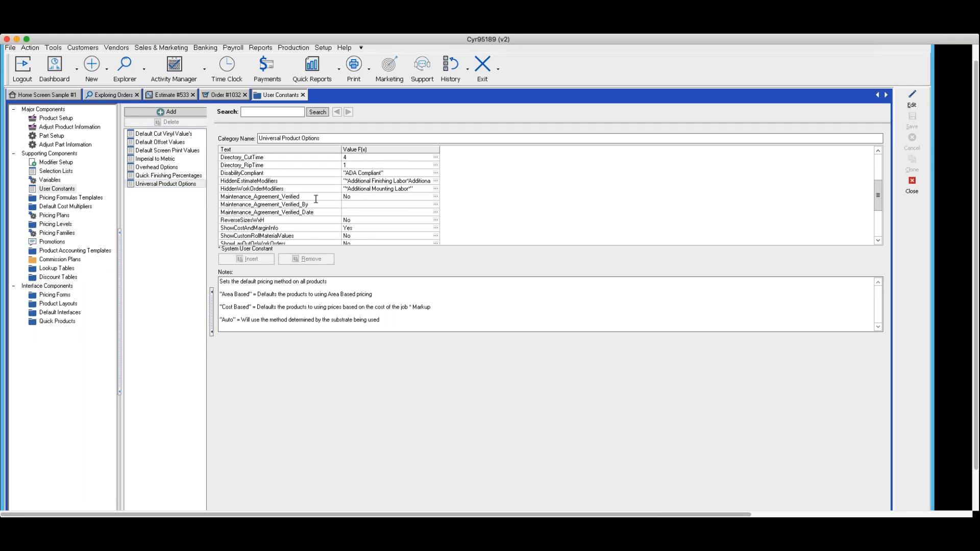
{"action": "left_click", "coordinate": [285, 180]}
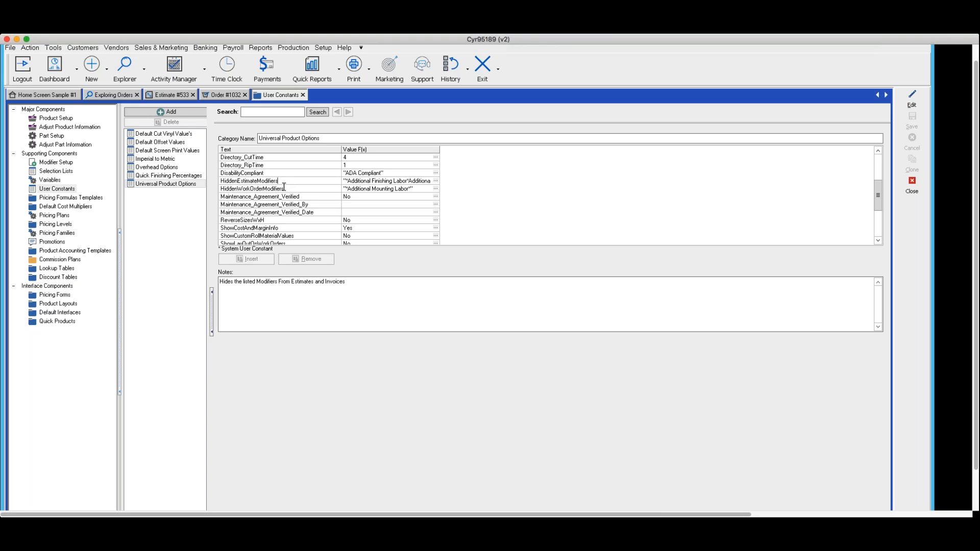
{"action": "left_click_drag", "start_coordinate": [222, 180], "coordinate": [294, 194]}
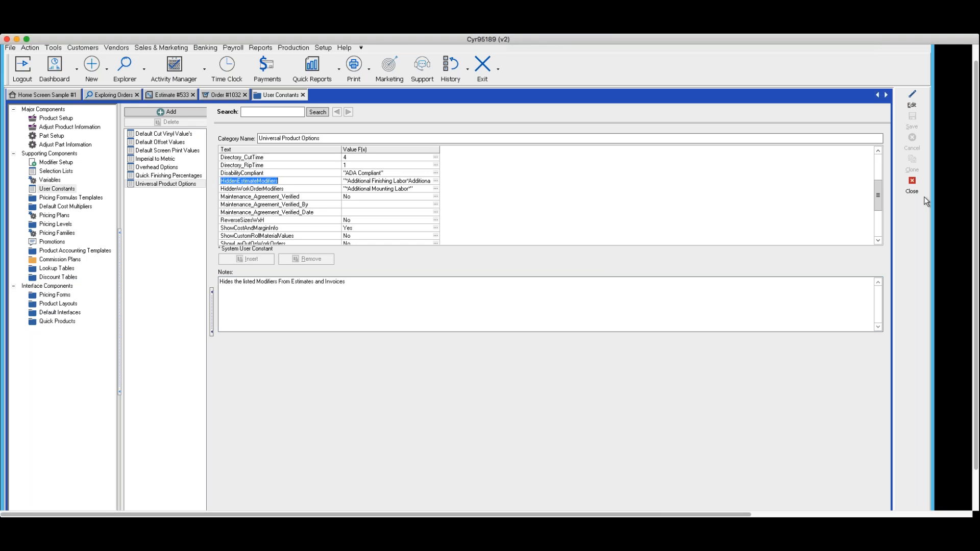
Step: Return to order 1032 and open the pricing form of line item 1, Wide Format Prints
{"action": "left_click", "coordinate": [222, 96]}
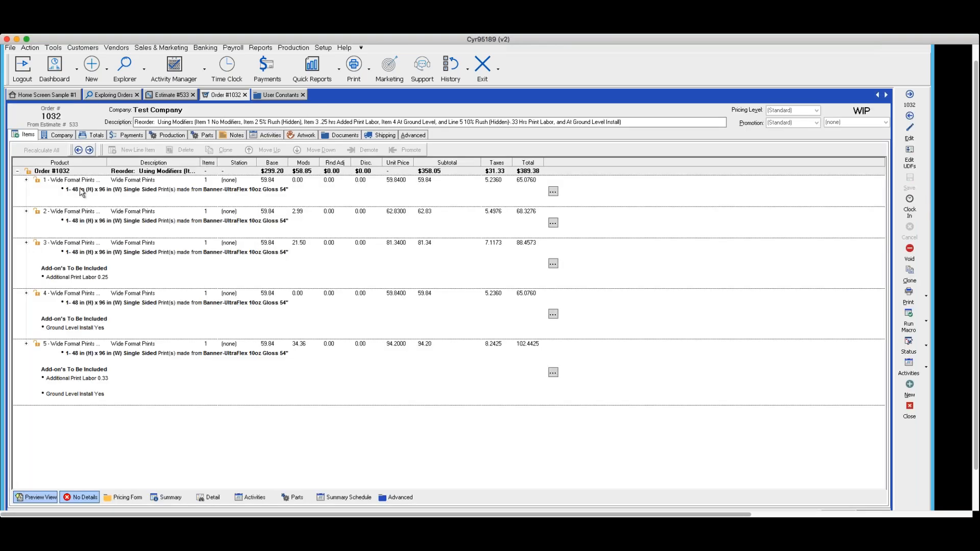
{"action": "double_click", "coordinate": [81, 188]}
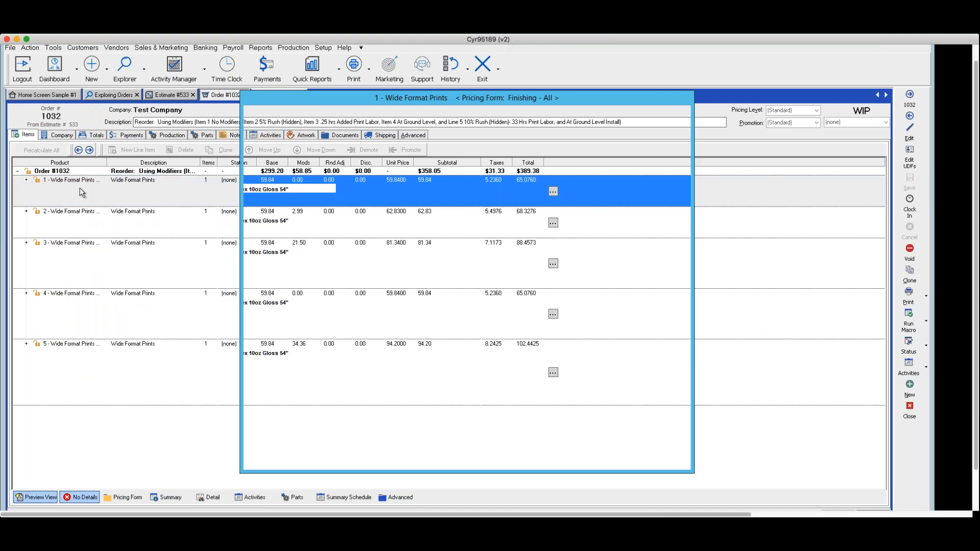